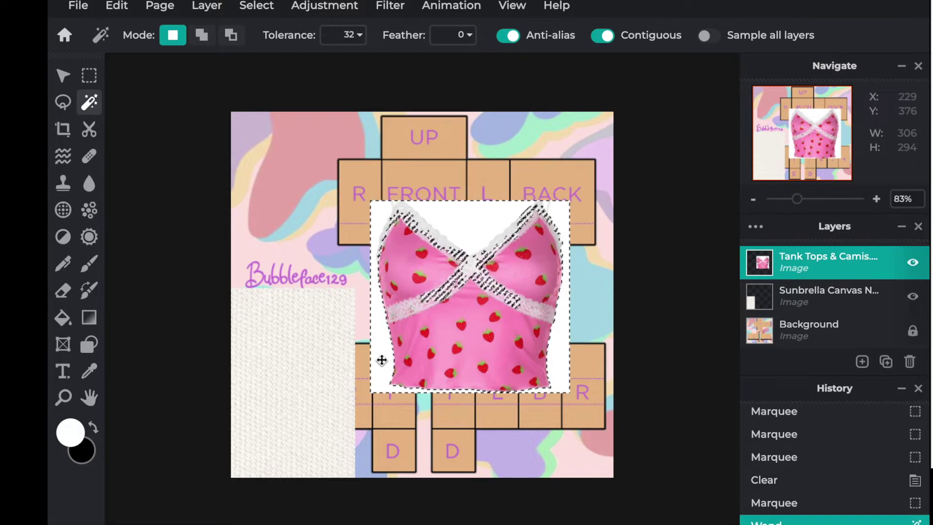
# - Clear the selection and erase the white background along the strawberry top's neckline, left side and bottom edge
pyautogui.click(89, 75)
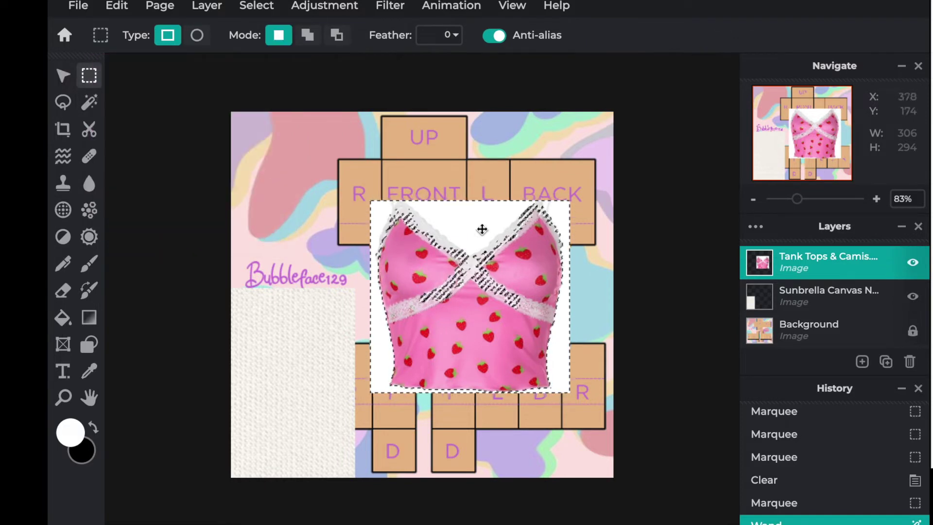
pyautogui.click(165, 136)
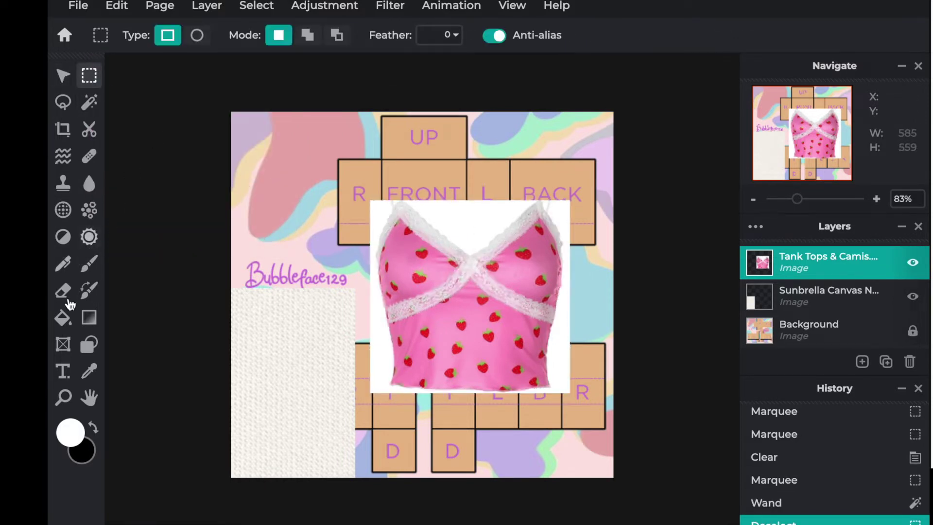
pyautogui.click(63, 290)
pyautogui.moveTo(466, 209)
pyautogui.mouseDown()
pyautogui.moveTo(490, 205)
pyautogui.moveTo(435, 208)
pyautogui.mouseUp()
pyautogui.click(451, 39)
pyautogui.moveTo(501, 211)
pyautogui.mouseDown()
pyautogui.moveTo(428, 214)
pyautogui.moveTo(373, 194)
pyautogui.moveTo(361, 239)
pyautogui.mouseUp()
pyautogui.moveTo(365, 312); pyautogui.dragTo(383, 398)
pyautogui.moveTo(388, 401); pyautogui.dragTo(566, 389)
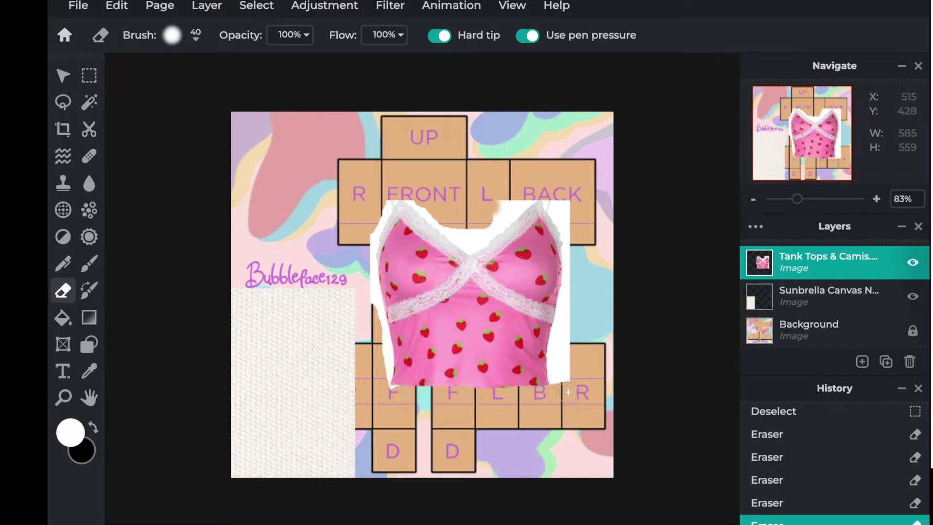
pyautogui.moveTo(382, 378); pyautogui.dragTo(368, 270)
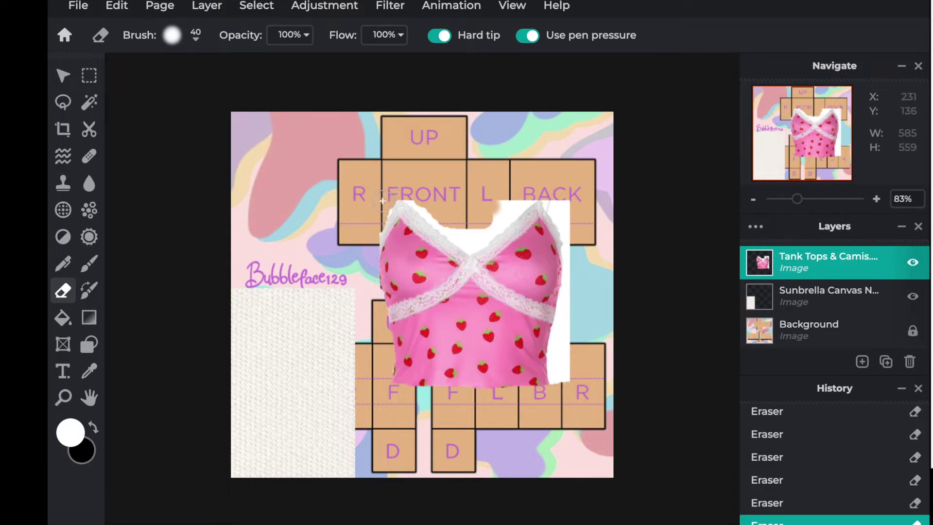
# - Erase the remaining white background inside the neckline and down the right side of the strawberry top
pyautogui.moveTo(450, 229)
pyautogui.mouseDown()
pyautogui.moveTo(469, 243)
pyautogui.moveTo(522, 196)
pyautogui.mouseUp()
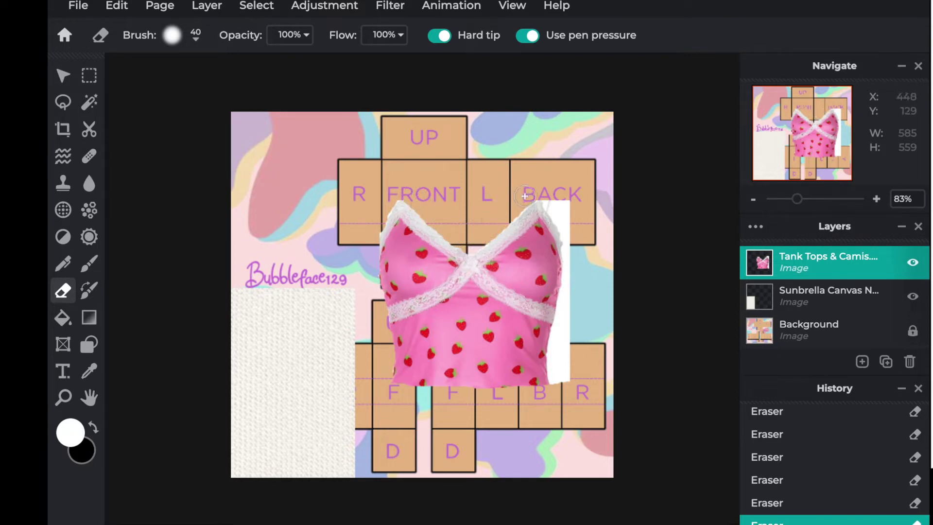
pyautogui.moveTo(553, 199); pyautogui.dragTo(564, 221)
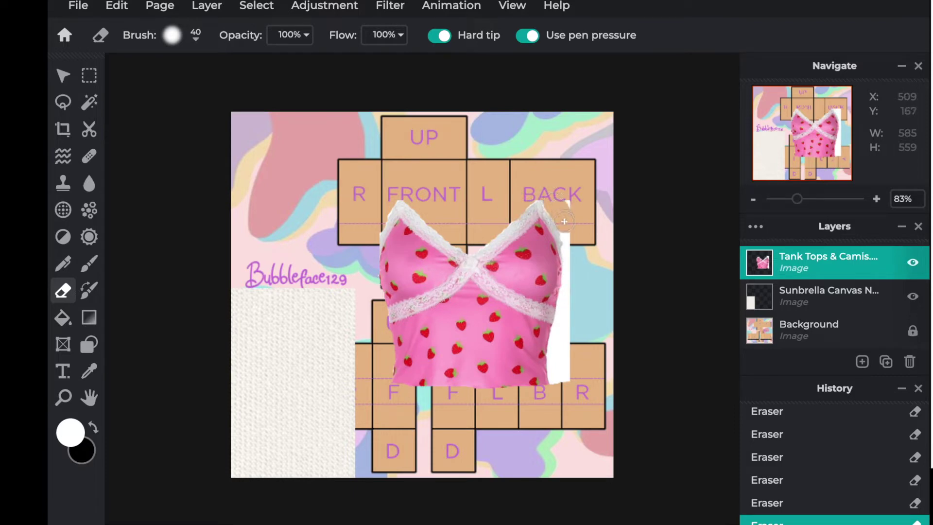
pyautogui.scroll(4, 555, 194)
pyautogui.scroll(-2, 606, 185)
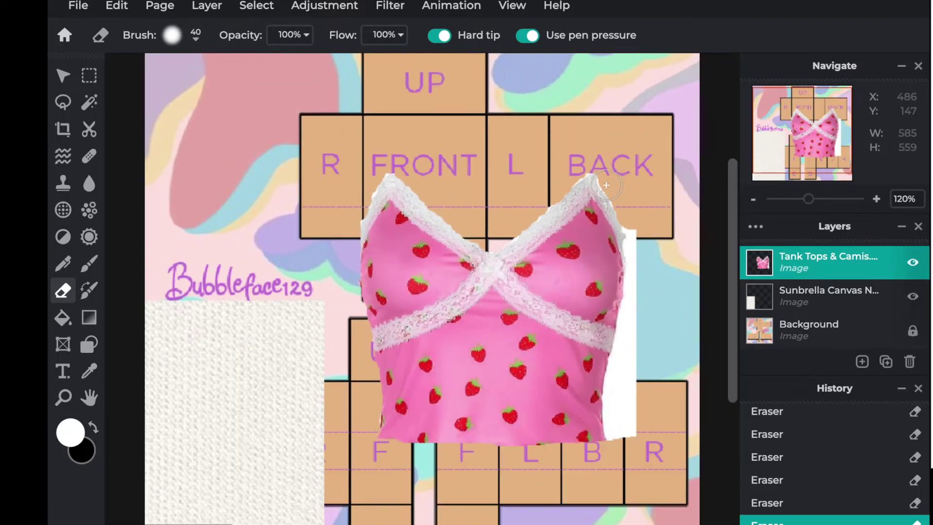
pyautogui.moveTo(636, 244); pyautogui.dragTo(621, 444)
pyautogui.moveTo(617, 413); pyautogui.dragTo(623, 365)
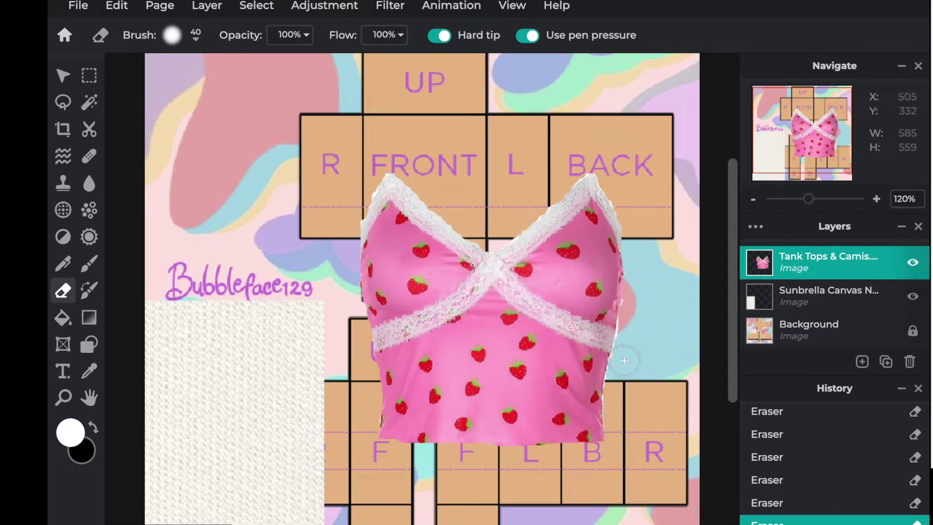
pyautogui.moveTo(627, 373)
pyautogui.mouseDown()
pyautogui.moveTo(614, 367)
pyautogui.moveTo(603, 434)
pyautogui.mouseUp()
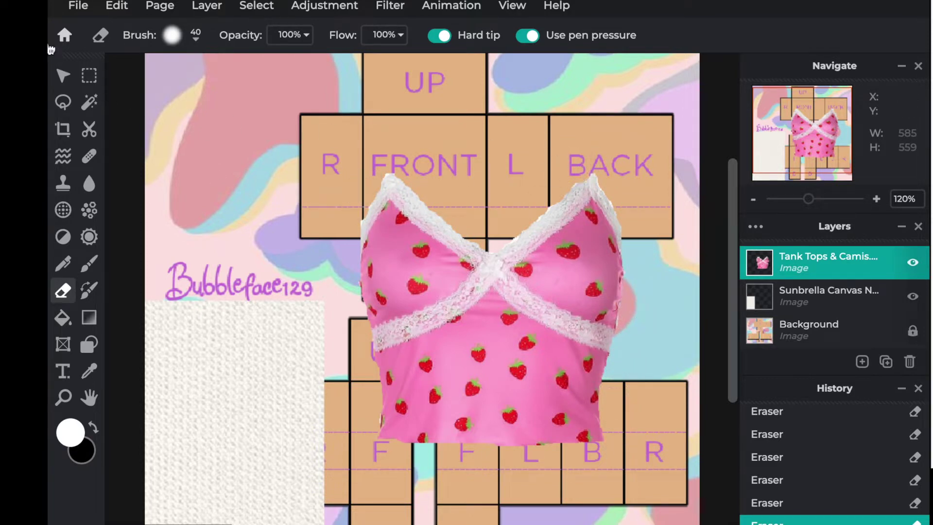
# - Scale the strawberry top down to about 109 × 110 px and position it over the FRONT panel
pyautogui.click(66, 78)
pyautogui.moveTo(507, 335); pyautogui.dragTo(354, 267)
pyautogui.moveTo(354, 268); pyautogui.dragTo(404, 297)
pyautogui.moveTo(302, 121); pyautogui.dragTo(428, 251)
pyautogui.moveTo(537, 344); pyautogui.dragTo(463, 197)
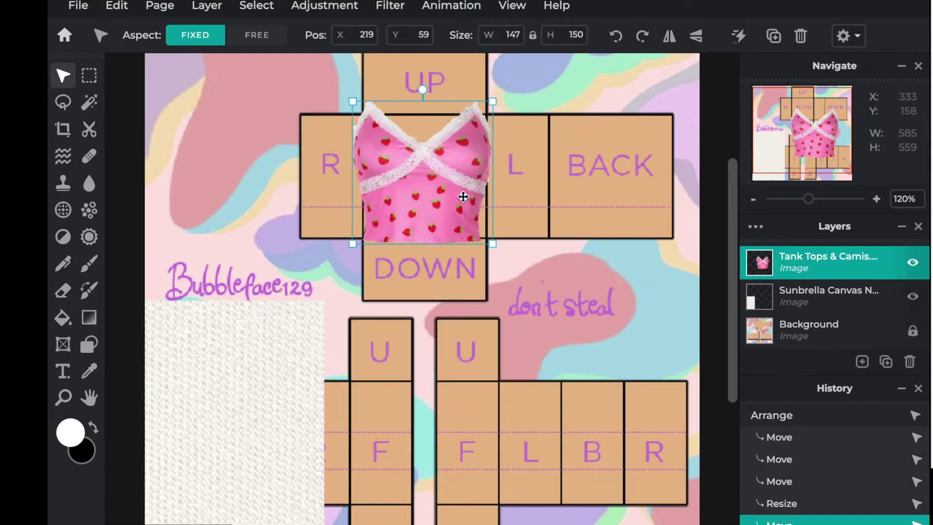
pyautogui.moveTo(354, 102); pyautogui.dragTo(437, 181)
pyautogui.click(442, 195)
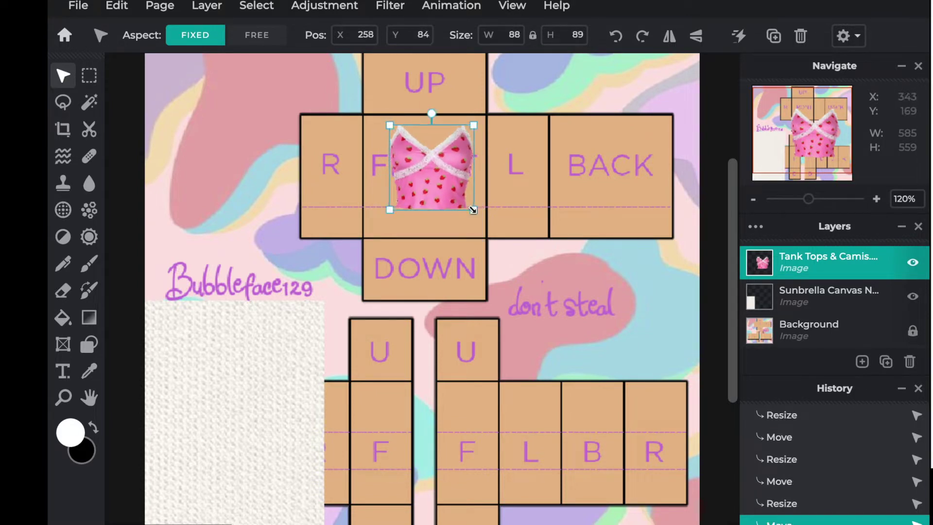
pyautogui.moveTo(473, 210); pyautogui.dragTo(493, 230)
pyautogui.moveTo(464, 202); pyautogui.dragTo(445, 201)
# - Free-transform the top to about 138 px wide by 110 px high, fit it on the FRONT panel, and apply the transform
pyautogui.click(118, 5)
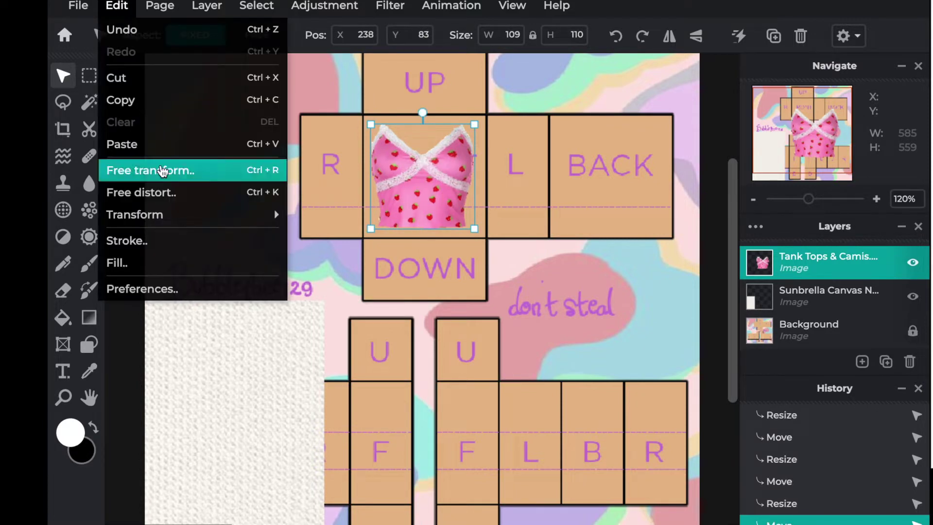
pyautogui.click(163, 170)
pyautogui.moveTo(371, 173); pyautogui.dragTo(359, 173)
pyautogui.moveTo(473, 176); pyautogui.dragTo(490, 176)
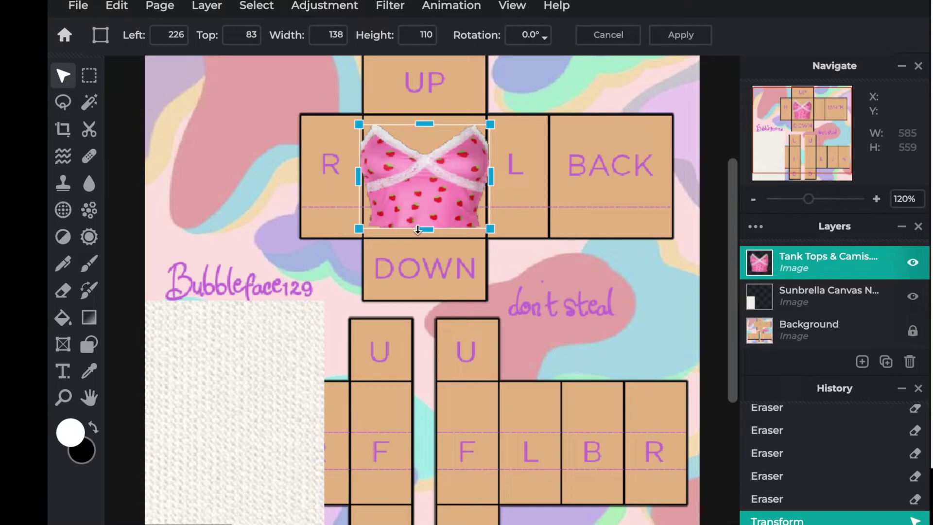
pyautogui.moveTo(418, 229); pyautogui.dragTo(417, 232)
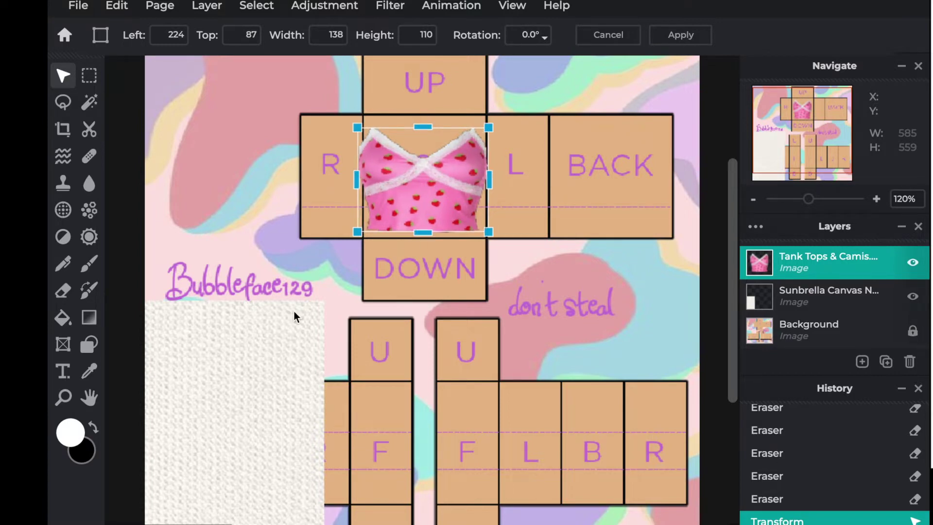
pyautogui.click(210, 141)
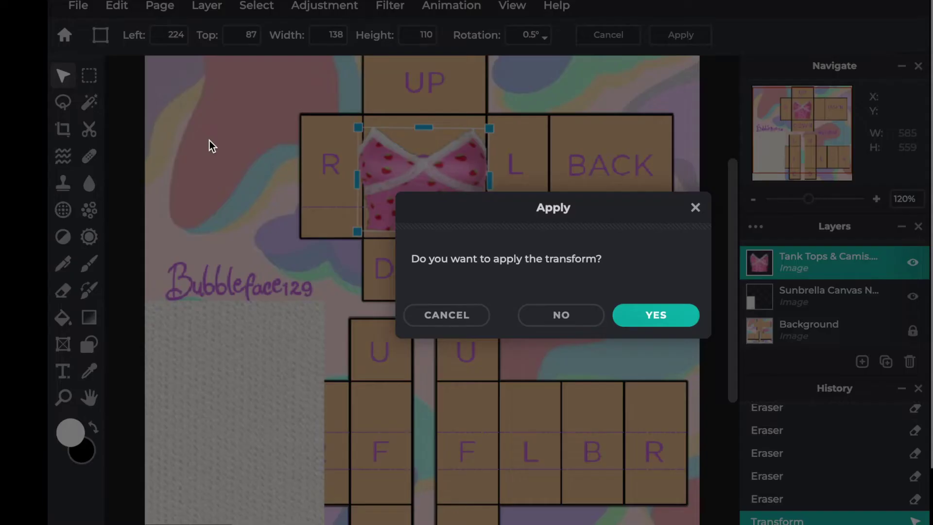
pyautogui.click(645, 314)
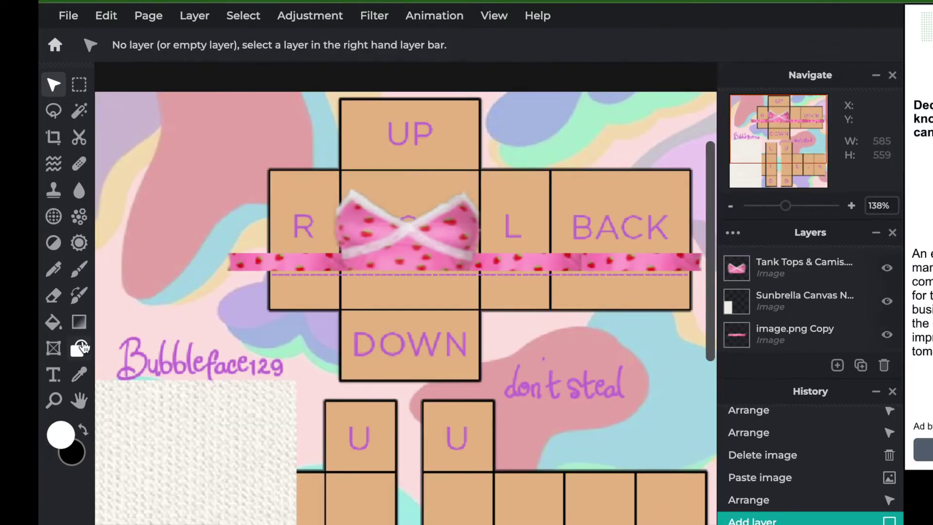
# - Draw a thin white vertical strap line from the top's right peak up through the UP panel
pyautogui.click(79, 348)
pyautogui.click(415, 45)
pyautogui.click(564, 45)
pyautogui.click(357, 170)
pyautogui.click(673, 398)
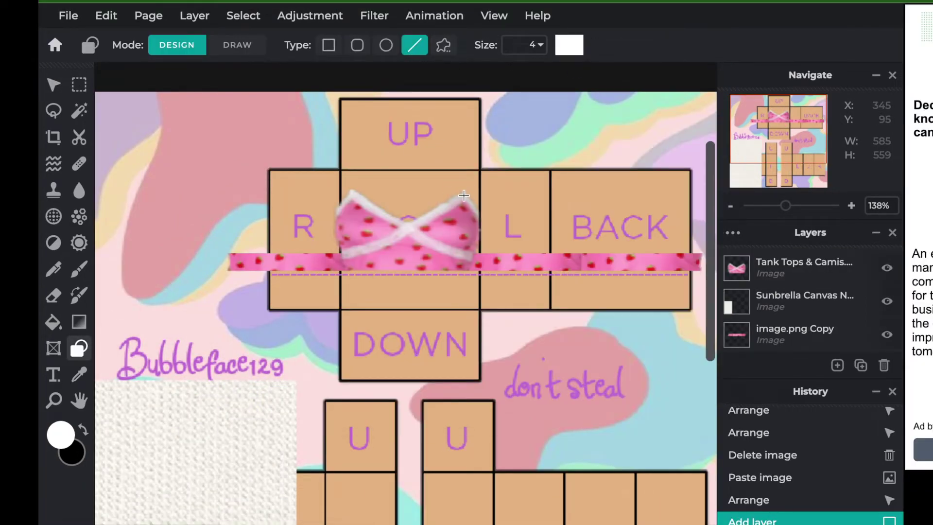
pyautogui.moveTo(463, 194); pyautogui.dragTo(463, 92)
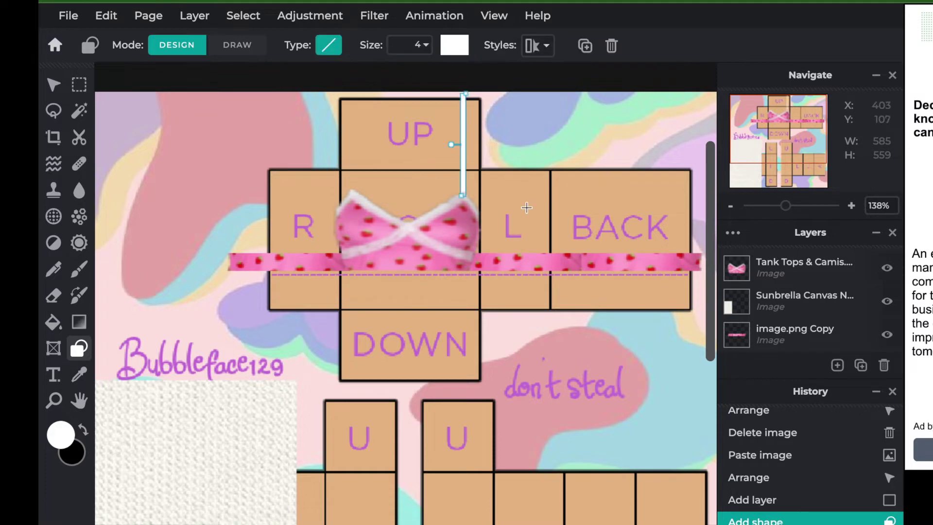
pyautogui.click(539, 44)
pyautogui.moveTo(407, 72); pyautogui.dragTo(402, 73)
pyautogui.moveTo(462, 196); pyautogui.dragTo(461, 99)
# - Copy the white strap line and place the duplicate above the top's left peak
pyautogui.press('v')
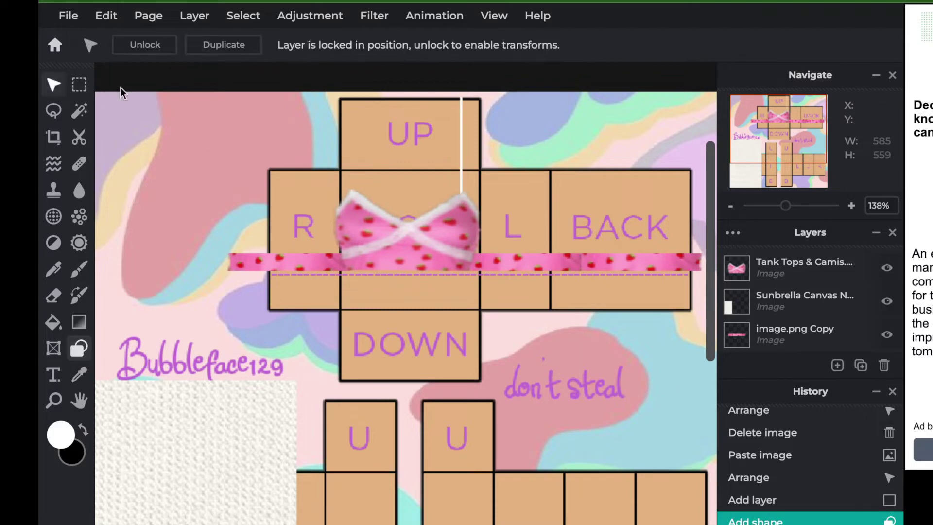
pyautogui.click(461, 157)
pyautogui.hotkey('ctrl', 'c')
pyautogui.hotkey('ctrl', 'v')
pyautogui.moveTo(458, 151); pyautogui.dragTo(354, 151)
pyautogui.click(577, 224)
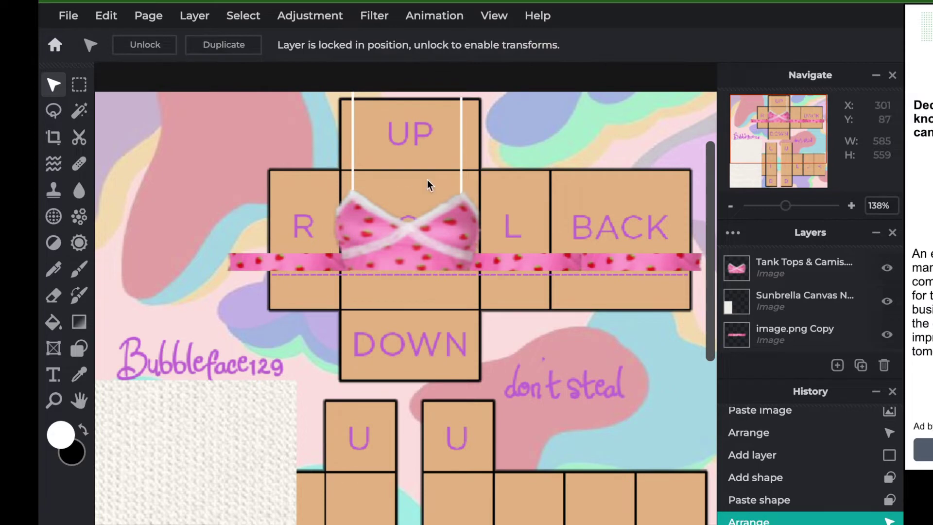
# - Paste two more strap lines and place them on either side of the BACK panel, ending at the strawberry strip
pyautogui.moveTo(460, 176); pyautogui.dragTo(569, 238)
pyautogui.hotkey('ctrl', 'v')
pyautogui.hotkey('ctrl', 'v')
pyautogui.moveTo(460, 171); pyautogui.dragTo(674, 228)
pyautogui.click(597, 374)
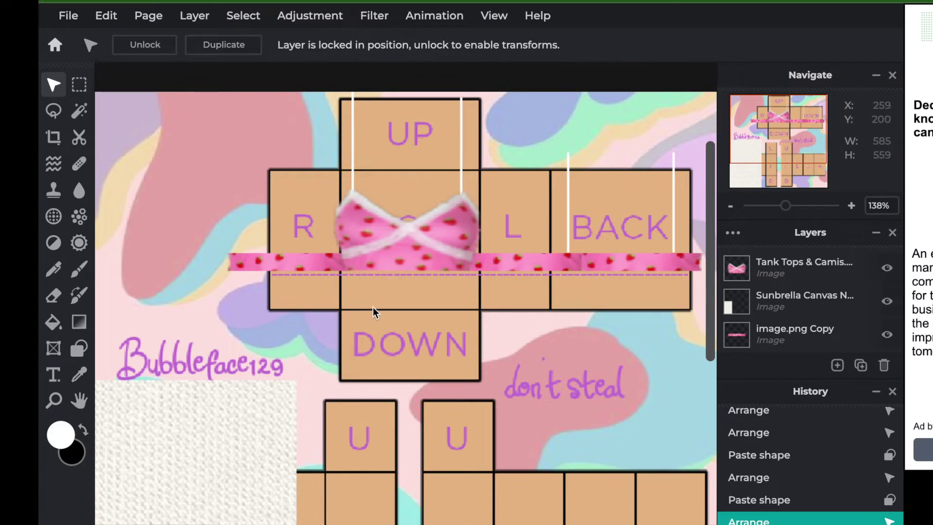
# - Set the pen to the Trail variant with 89% opacity
pyautogui.click(53, 268)
pyautogui.click(192, 45)
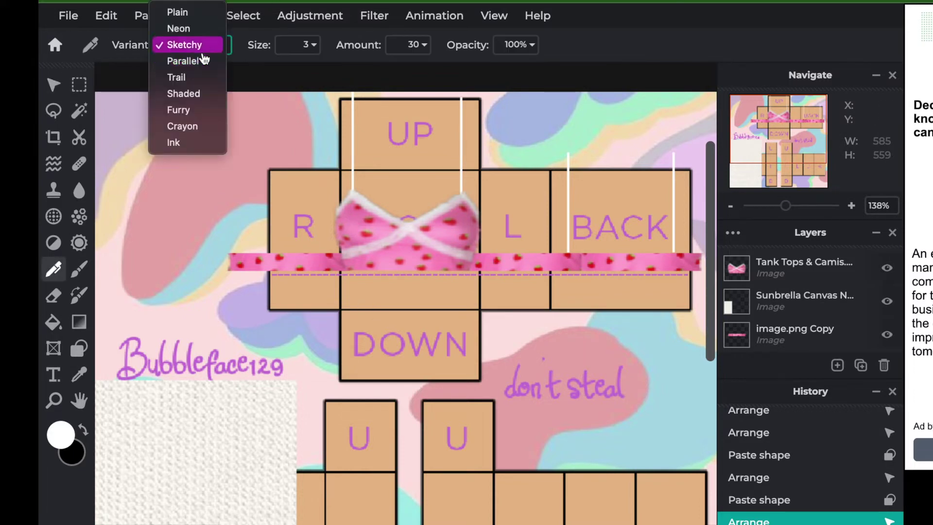
pyautogui.click(189, 78)
pyautogui.click(301, 42)
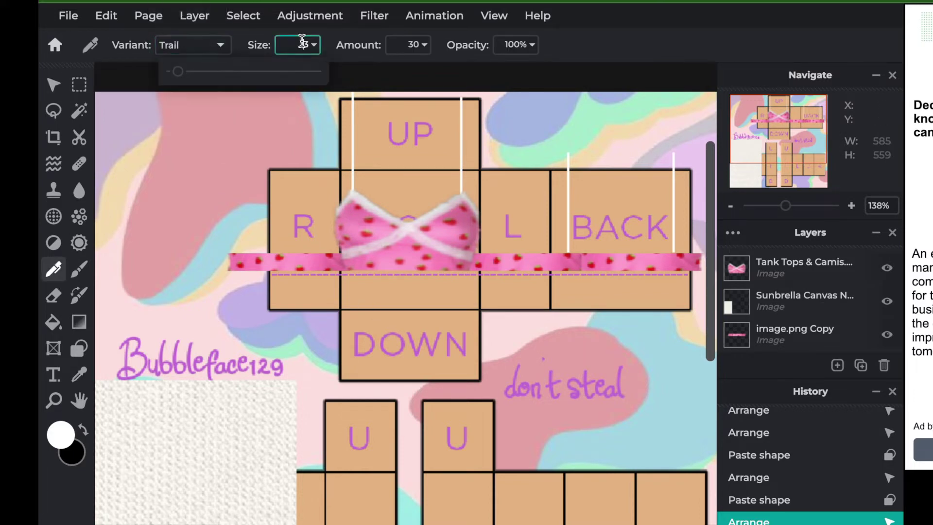
pyautogui.click(515, 44)
pyautogui.moveTo(533, 71); pyautogui.dragTo(518, 71)
pyautogui.moveTo(268, 306)
pyautogui.mouseDown()
pyautogui.moveTo(340, 255)
pyautogui.moveTo(269, 254)
pyautogui.mouseUp()
pyautogui.hotkey('ctrl', 'z')
pyautogui.hotkey('ctrl', 'z')
# - Add a new empty layer and move it to the top of the layer stack
pyautogui.click(190, 18)
pyautogui.click(206, 39)
pyautogui.moveTo(330, 253); pyautogui.dragTo(271, 253)
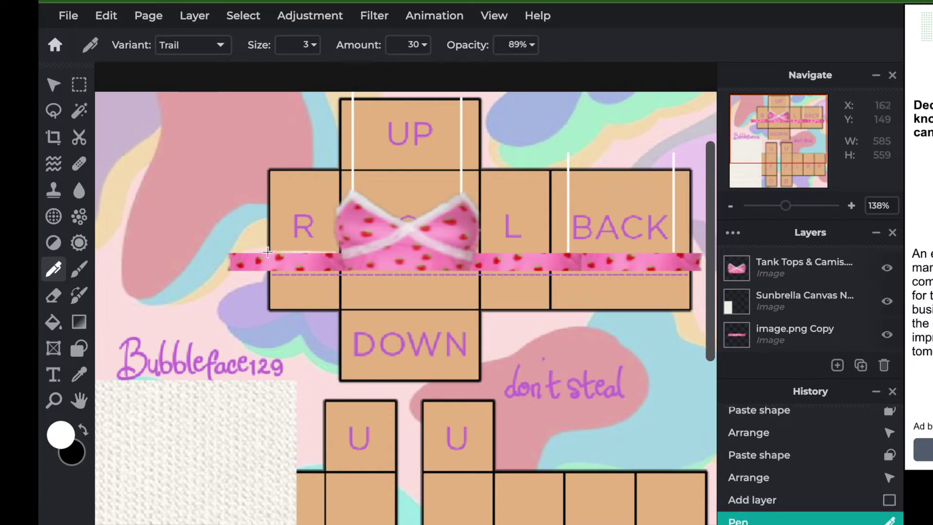
pyautogui.hotkey('ctrl', 'z')
pyautogui.scroll(-10, 808, 317)
pyautogui.moveTo(805, 298); pyautogui.dragTo(788, 255)
pyautogui.scroll(1, 777, 316)
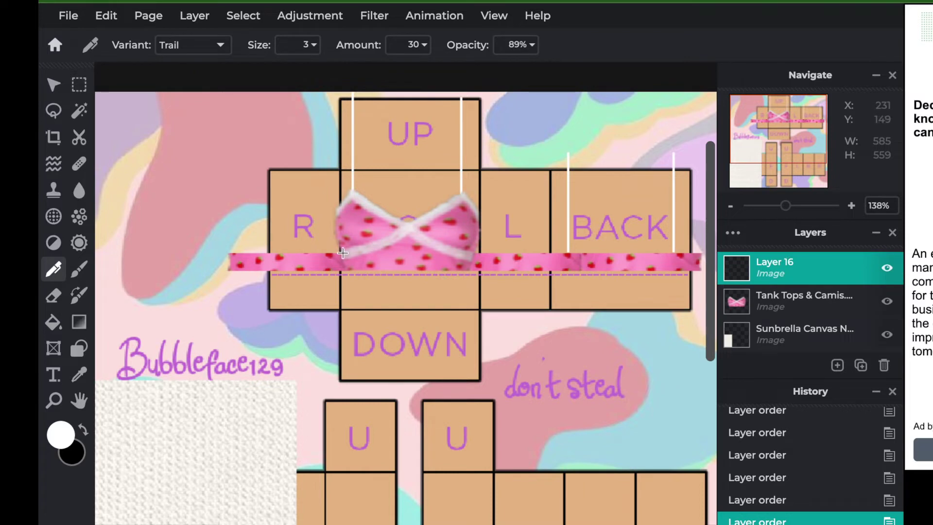
# - Set the pen size to 4 and draw white trim along the strip's upper edge on the R and L panels
pyautogui.moveTo(284, 251); pyautogui.dragTo(233, 254)
pyautogui.hotkey('ctrl', 'z')
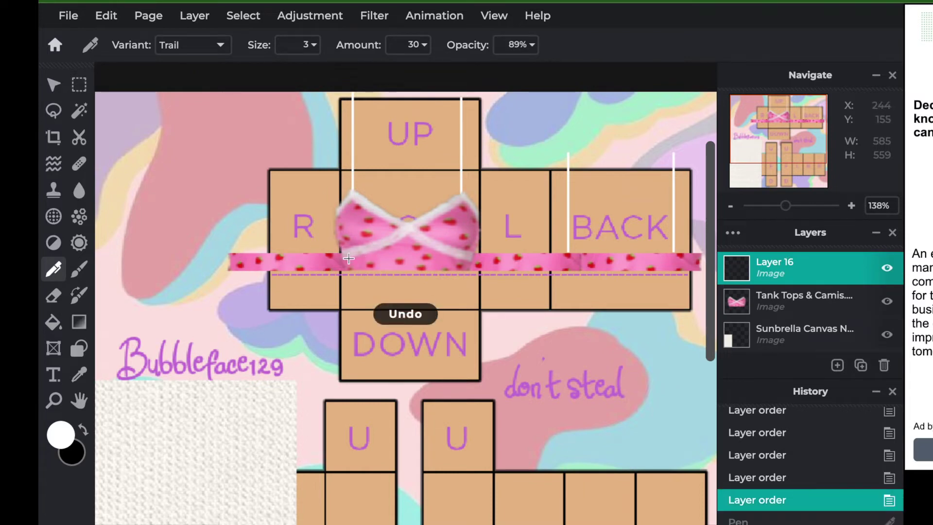
pyautogui.click(314, 45)
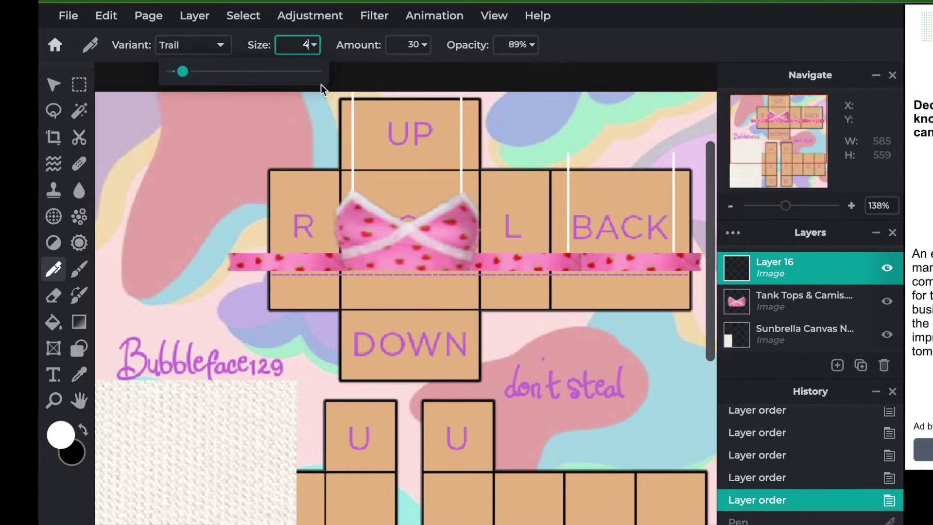
pyautogui.moveTo(343, 253); pyautogui.dragTo(233, 254)
pyautogui.moveTo(317, 253); pyautogui.dragTo(309, 253)
pyautogui.moveTo(214, 255); pyautogui.dragTo(214, 254)
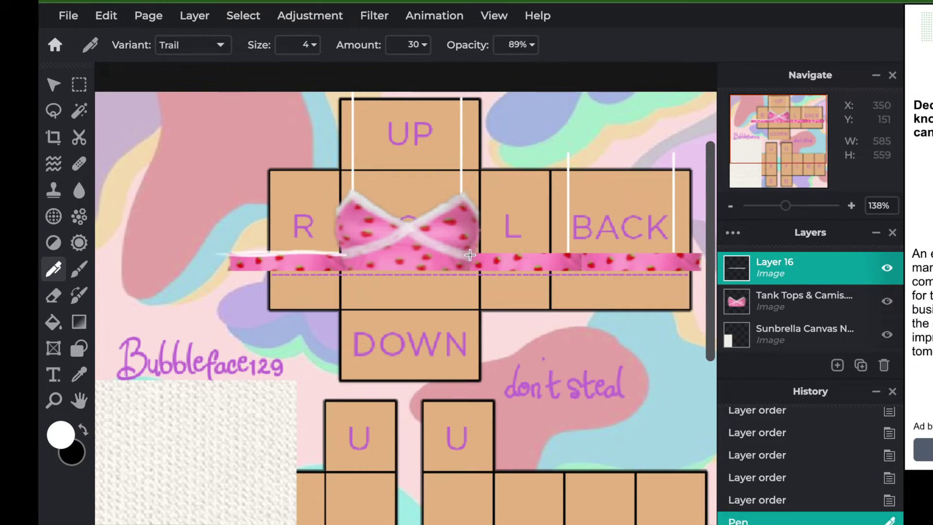
pyautogui.moveTo(487, 260); pyautogui.dragTo(505, 256)
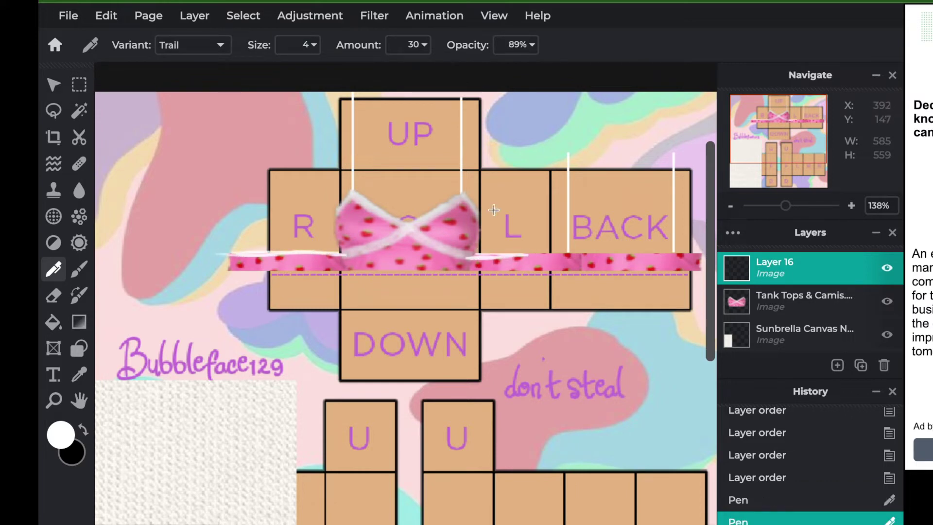
# - Sample the off-white lace color from the top for the pen and undo the trim stroke on the L panel
pyautogui.click(65, 434)
pyautogui.click(580, 397)
pyautogui.click(80, 377)
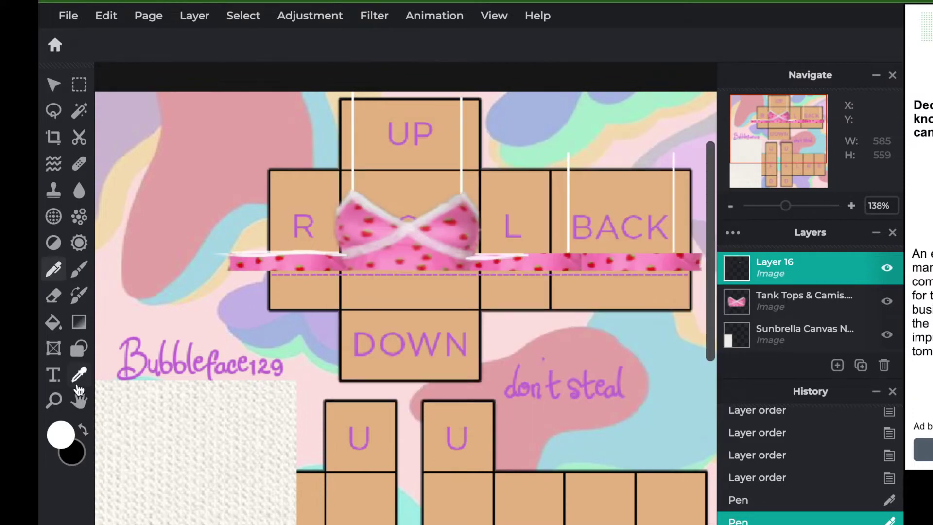
pyautogui.click(409, 223)
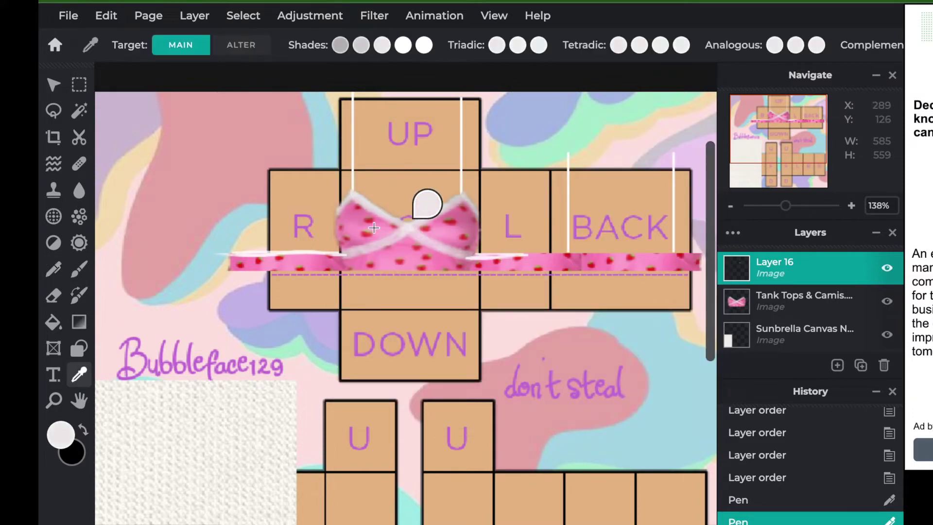
pyautogui.click(53, 270)
pyautogui.hotkey('ctrl', 'z')
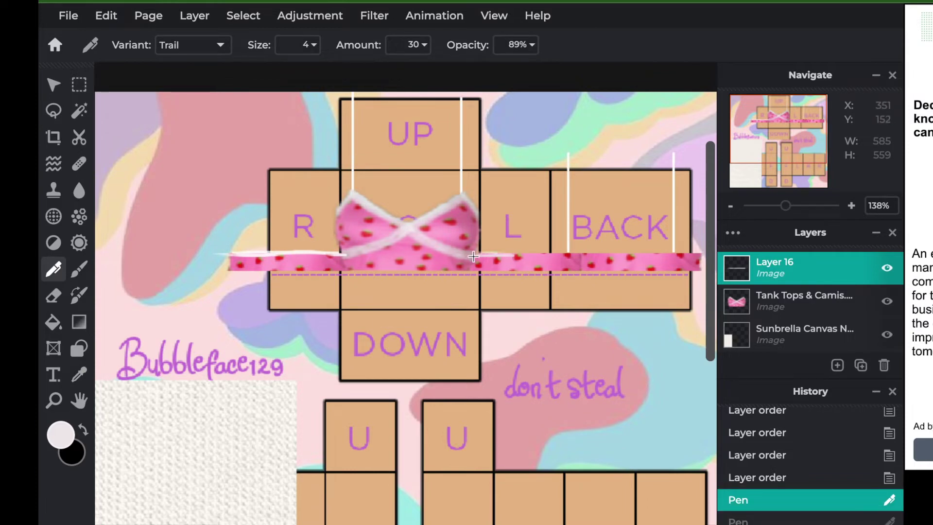
# - Draw off-white trim along the strawberry strip's upper edge across the L and BACK panels
pyautogui.moveTo(510, 254); pyautogui.dragTo(594, 254)
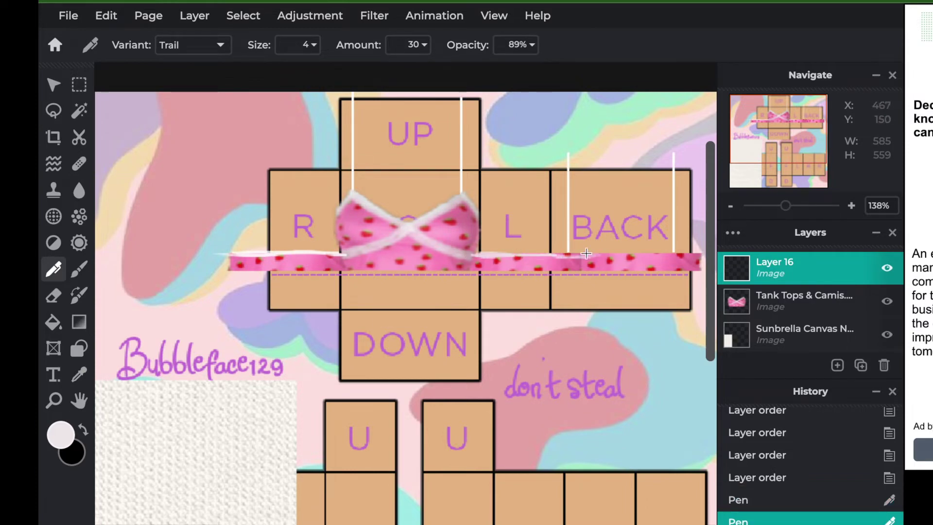
pyautogui.click(561, 253)
pyautogui.scroll(3, 633, 261)
pyautogui.moveTo(566, 251); pyautogui.dragTo(700, 252)
pyautogui.scroll(-5, 700, 252)
pyautogui.scroll(2, 616, 236)
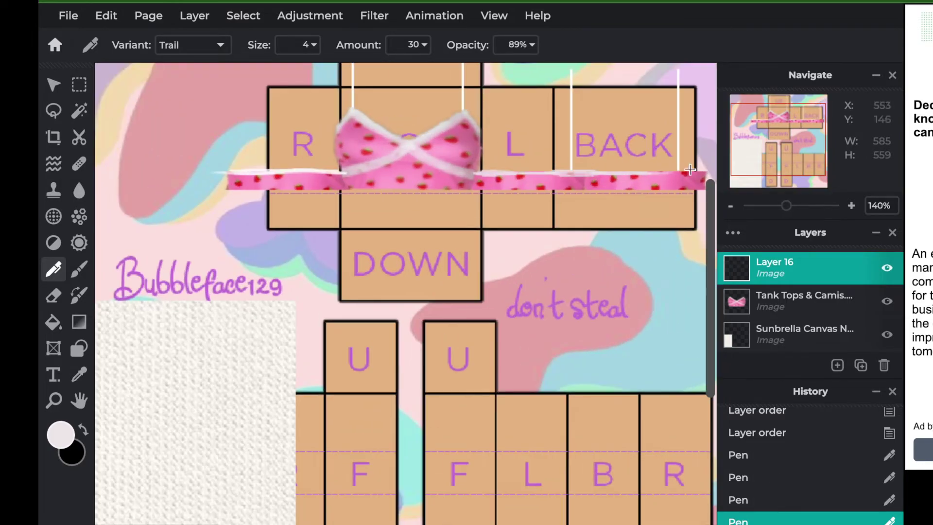
# - Erase the off-white trim over the R panel and redraw it along the strawberry strip's upper edge
pyautogui.click(53, 295)
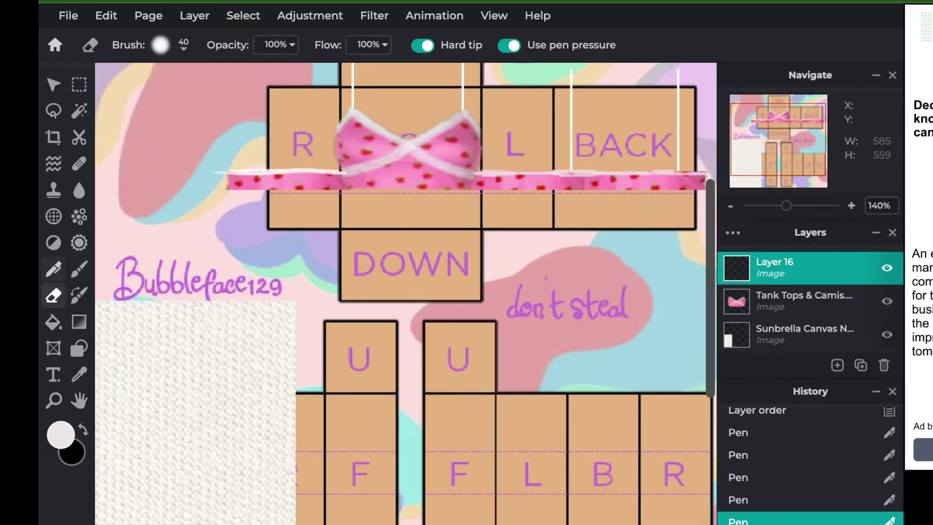
pyautogui.moveTo(365, 172); pyautogui.dragTo(197, 167)
pyautogui.click(54, 269)
pyautogui.scroll(3, 344, 173)
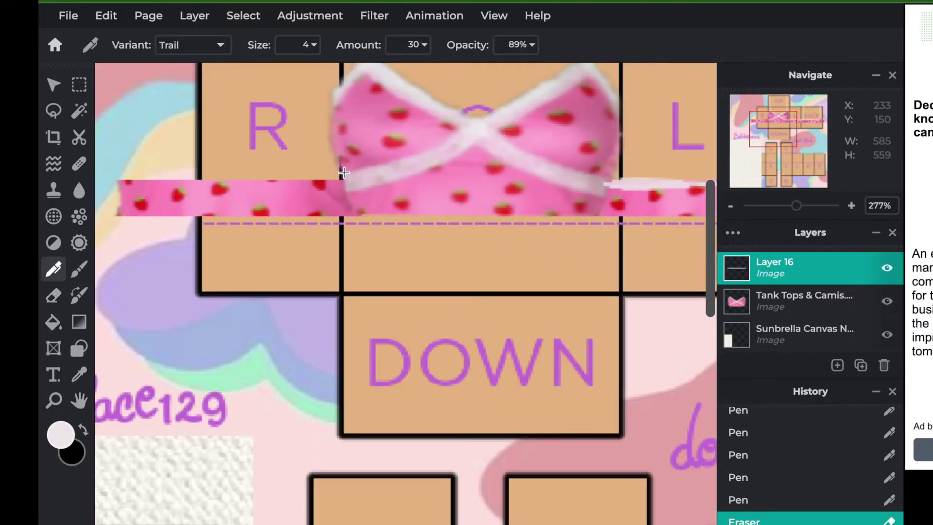
pyautogui.moveTo(349, 184)
pyautogui.mouseDown()
pyautogui.moveTo(147, 188)
pyautogui.moveTo(357, 191)
pyautogui.mouseUp()
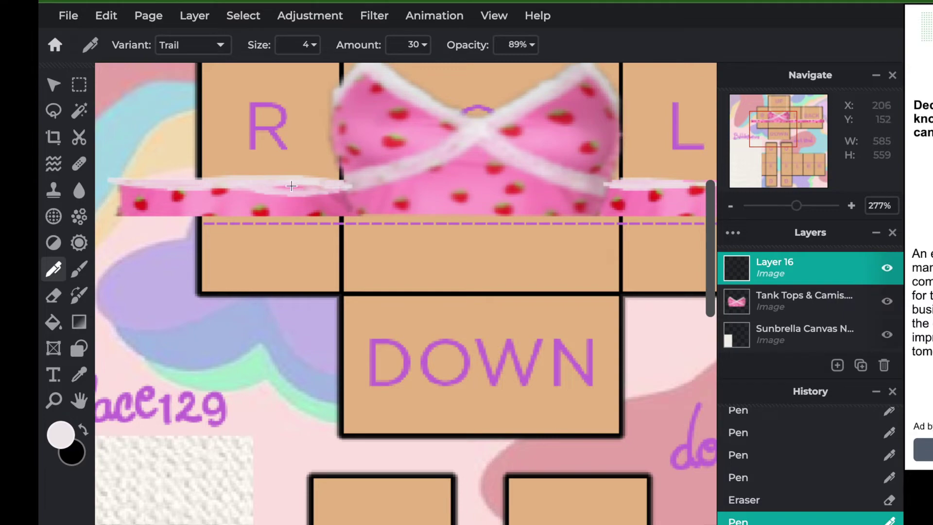
# - Add more off-white trim along the strawberry strip's upper edge across the L and BACK panels
pyautogui.scroll(-10, 369, 169)
pyautogui.scroll(2, 369, 169)
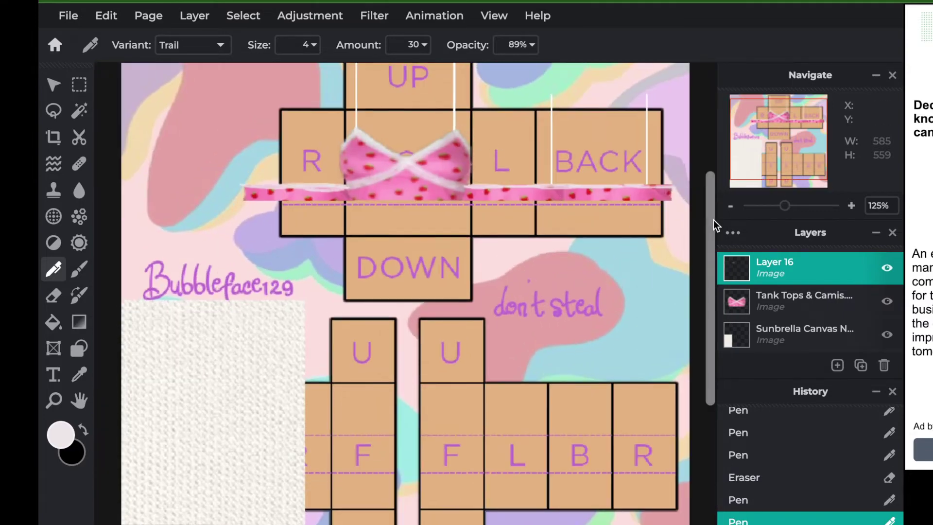
pyautogui.scroll(5, 554, 193)
pyautogui.moveTo(554, 193); pyautogui.dragTo(663, 196)
pyautogui.scroll(-4, 378, 184)
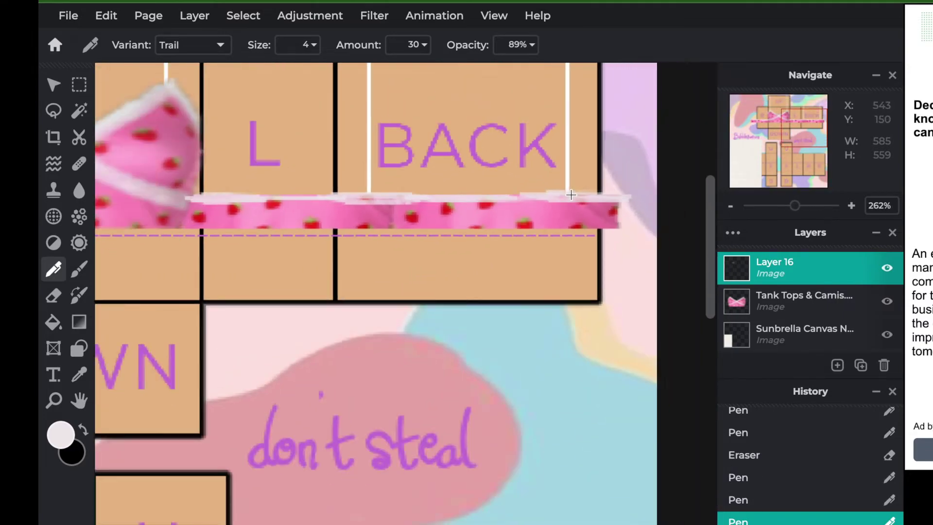
pyautogui.scroll(3, 448, 196)
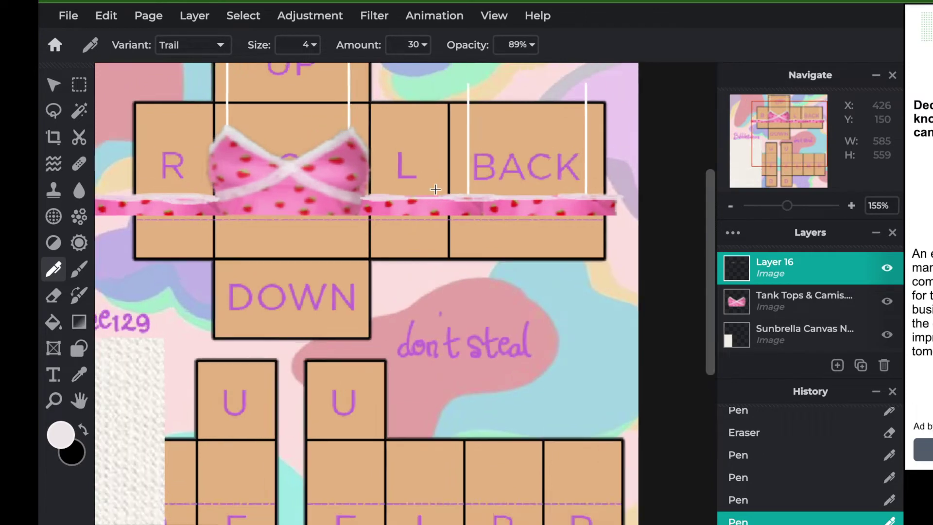
pyautogui.moveTo(371, 205); pyautogui.dragTo(472, 204)
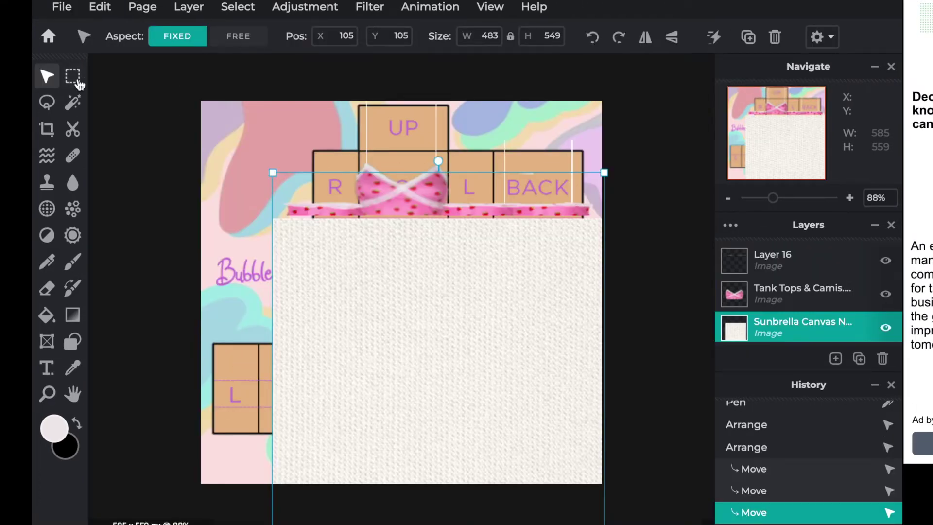
# - Clear the lower part of the white canvas texture so only a wide band remains below the strawberry strip
pyautogui.click(73, 77)
pyautogui.moveTo(266, 294); pyautogui.dragTo(666, 511)
pyautogui.press('Delete')
pyautogui.click(373, 275)
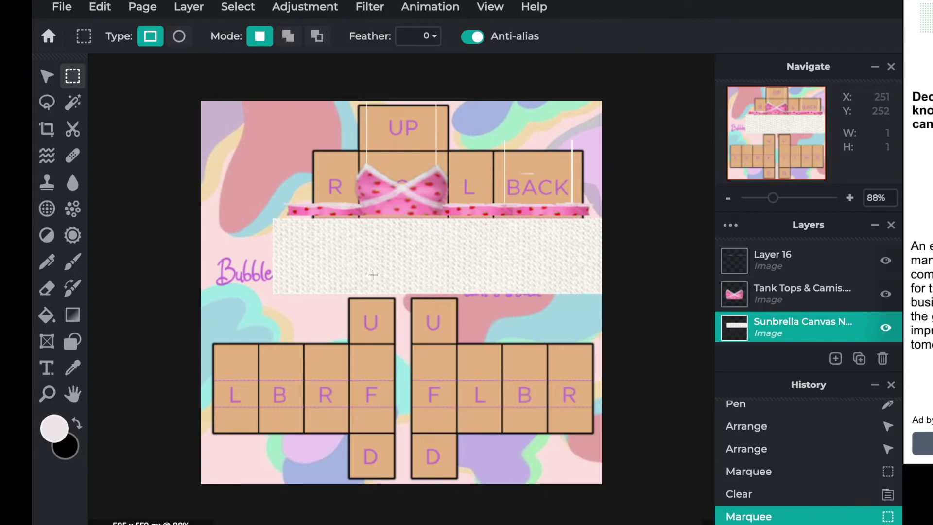
# - Clear the stray pen mark above the BACK label on Layer 16
pyautogui.click(778, 260)
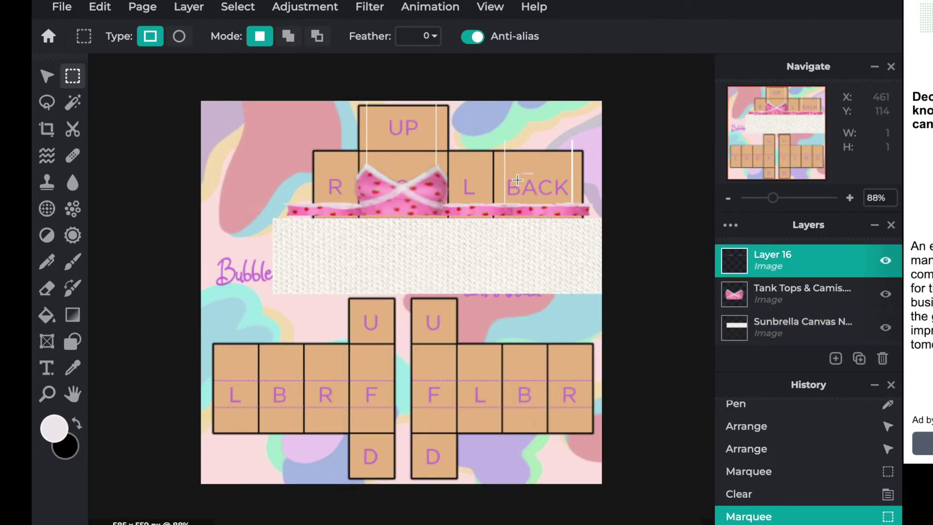
pyautogui.moveTo(518, 180); pyautogui.dragTo(543, 155)
pyautogui.click(527, 225)
pyautogui.scroll(-4, 788, 296)
pyautogui.scroll(3, 788, 304)
pyautogui.click(46, 77)
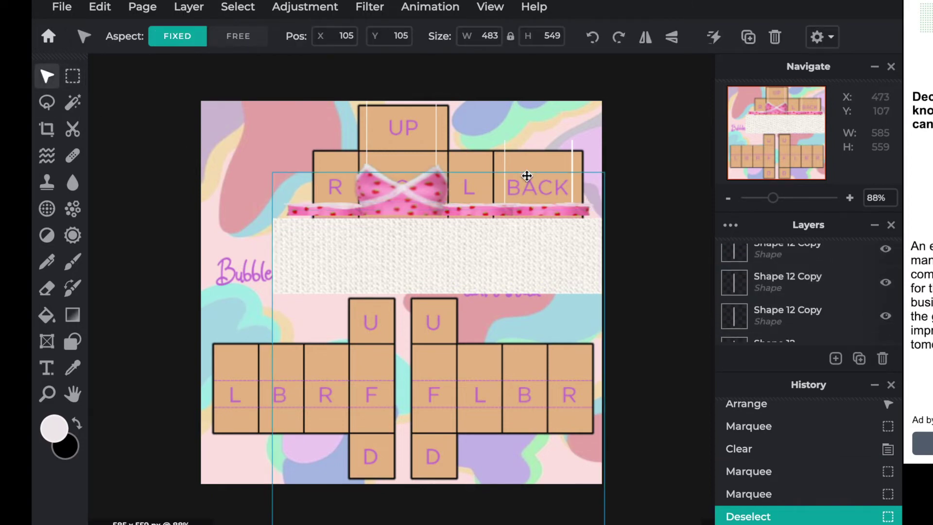
pyautogui.click(72, 76)
pyautogui.moveTo(517, 181); pyautogui.dragTo(548, 156)
pyautogui.press('Delete')
# - Clear a thin slice along the lower edge of the white canvas texture band and deselect
pyautogui.moveTo(262, 276); pyautogui.dragTo(625, 327)
pyautogui.press('Delete')
pyautogui.hotkey('ctrl', 'z')
pyautogui.moveTo(386, 301); pyautogui.dragTo(371, 323)
pyautogui.press('Delete')
pyautogui.click(426, 399)
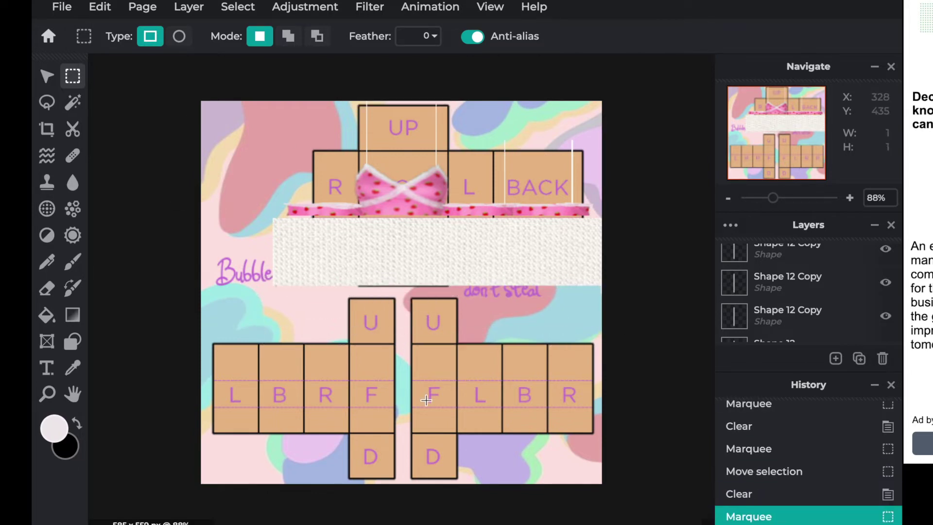
# - Try to copy and paste the canvas texture band and move it down over the sleeve templates
pyautogui.click(54, 83)
pyautogui.hotkey('ctrl', 'c')
pyautogui.hotkey('ctrl', 'v')
pyautogui.moveTo(424, 258); pyautogui.dragTo(421, 388)
pyautogui.hotkey('ctrl', 'z')
pyautogui.hotkey('ctrl', 'v')
pyautogui.moveTo(440, 316); pyautogui.dragTo(554, 348)
pyautogui.hotkey('ctrl', 'z')
pyautogui.moveTo(544, 266); pyautogui.dragTo(541, 344)
pyautogui.hotkey('ctrl', 'z')
pyautogui.scroll(2, 898, 311)
pyautogui.scroll(-2, 870, 305)
pyautogui.scroll(2, 867, 304)
pyautogui.scroll(-2, 867, 305)
# - Duplicate the canvas texture band, move one band down over the sleeve tops and the other to X 89, Y 203
pyautogui.click(190, 8)
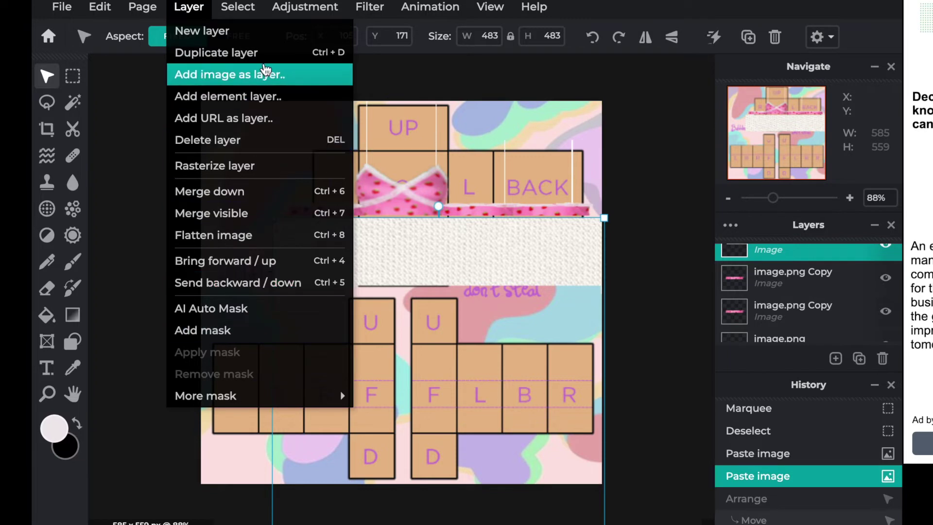
pyautogui.click(262, 53)
pyautogui.moveTo(424, 272); pyautogui.dragTo(445, 378)
pyautogui.moveTo(415, 346); pyautogui.dragTo(408, 349)
pyautogui.click(415, 265)
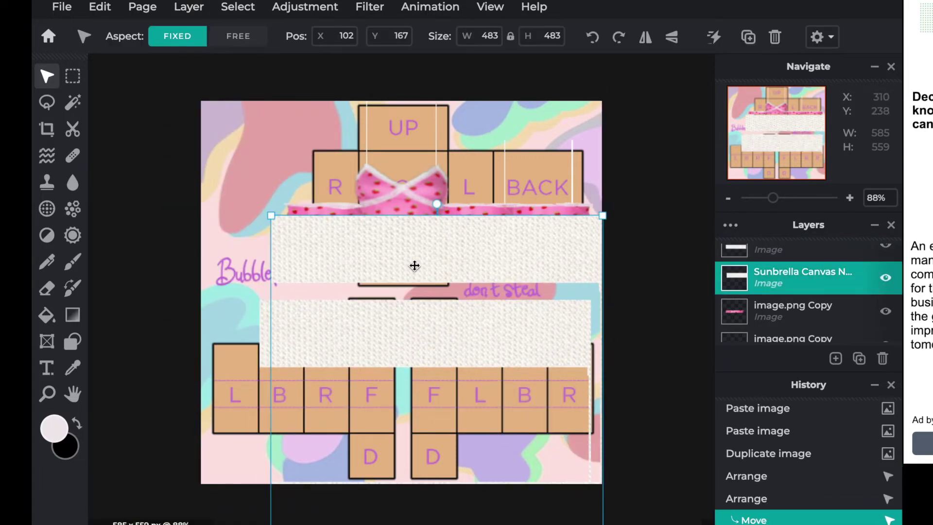
pyautogui.moveTo(414, 265); pyautogui.dragTo(408, 289)
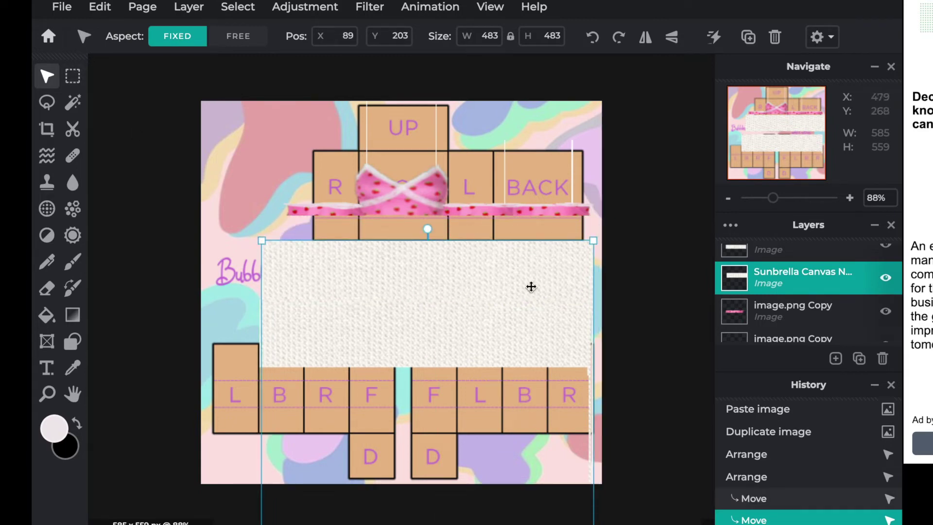
# - Duplicate the canvas texture band and place the copy directly below the strawberry strip at X 89, Y 171
pyautogui.hotkey('ctrl', 'j')
pyautogui.moveTo(487, 277); pyautogui.dragTo(488, 258)
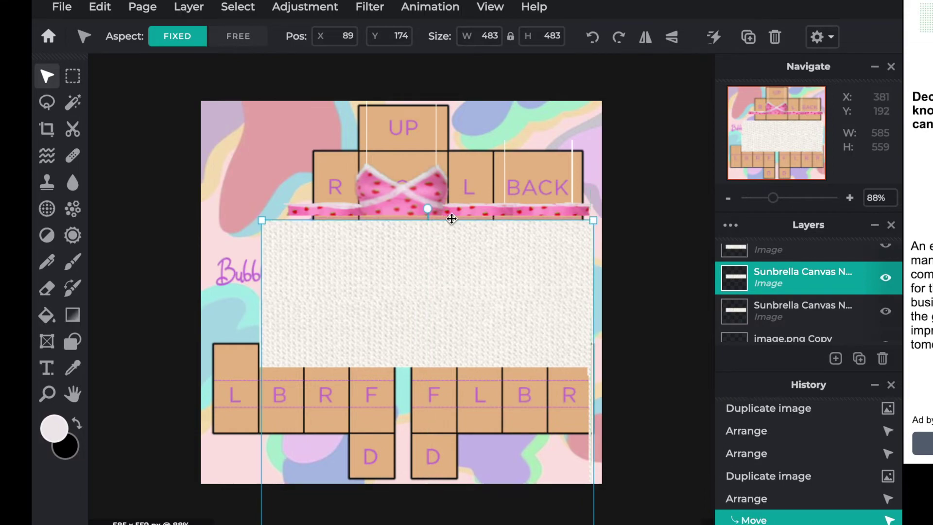
pyautogui.scroll(5, 474, 246)
pyautogui.moveTo(450, 227); pyautogui.dragTo(452, 227)
pyautogui.click(534, 137)
pyautogui.scroll(-5, 524, 156)
pyautogui.scroll(4, 522, 160)
pyautogui.click(475, 238)
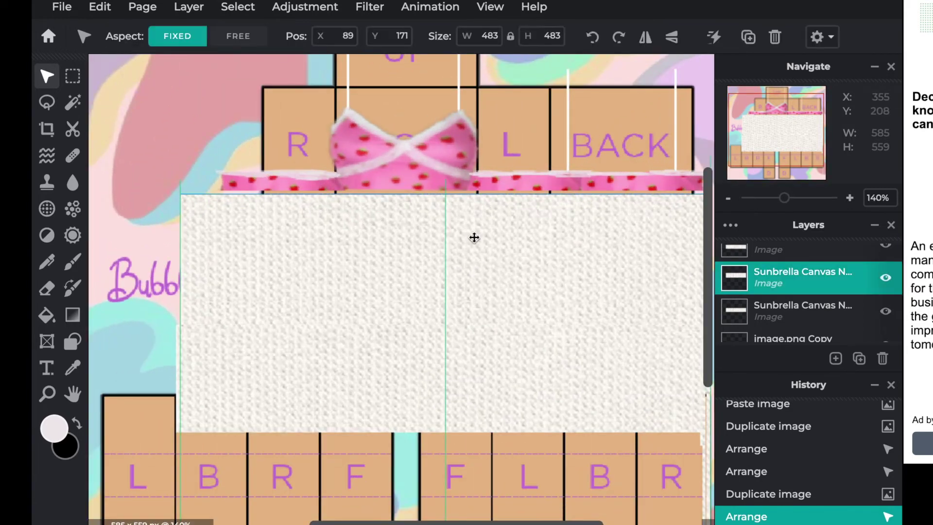
pyautogui.moveTo(474, 238); pyautogui.dragTo(473, 241)
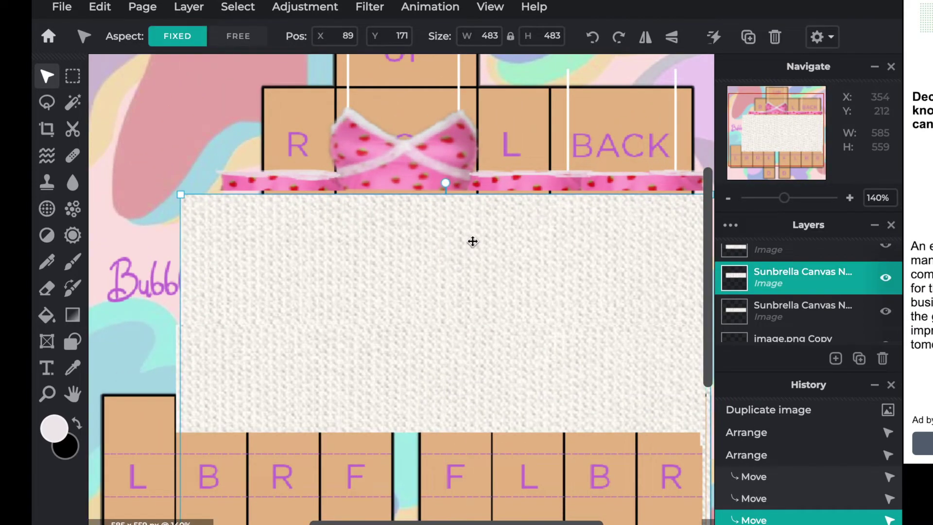
pyautogui.click(546, 136)
# - Move the top canvas band up and clear its leftover texture slivers below with rectangular selections
pyautogui.click(47, 288)
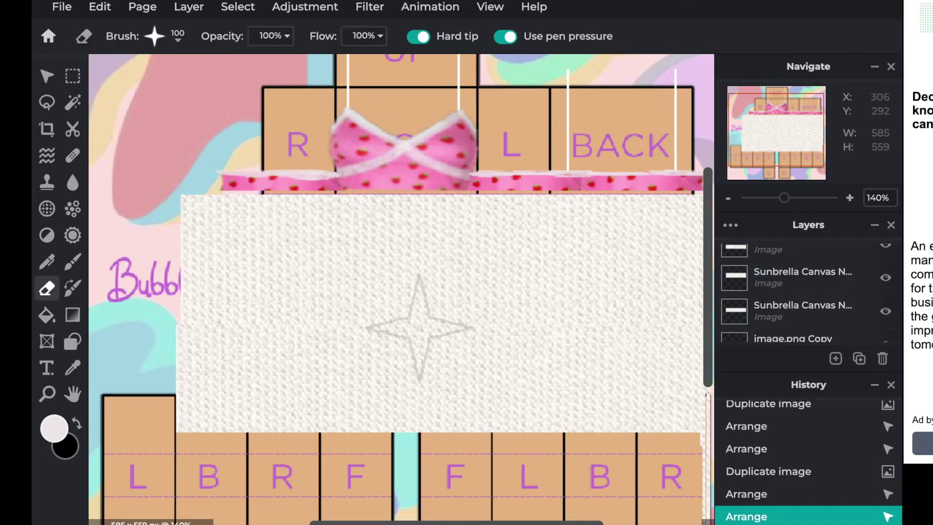
pyautogui.scroll(2, 861, 278)
pyautogui.scroll(1, 862, 278)
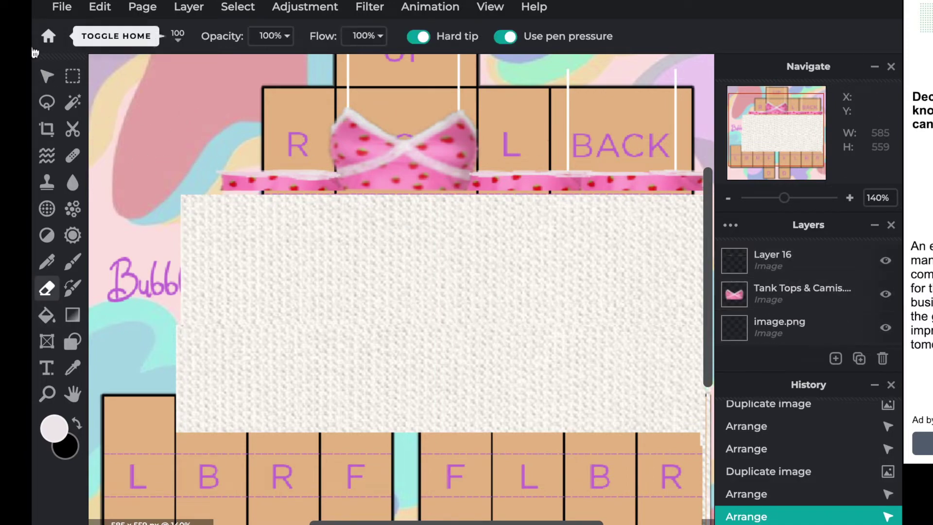
pyautogui.click(47, 76)
pyautogui.scroll(-2, 151, 326)
pyautogui.moveTo(334, 243); pyautogui.dragTo(342, 150)
pyautogui.click(72, 76)
pyautogui.moveTo(243, 405); pyautogui.dragTo(698, 524)
pyautogui.press('Delete')
pyautogui.hotkey('ctrl', 'd')
pyautogui.moveTo(594, 317); pyautogui.dragTo(646, 506)
pyautogui.press('Delete')
pyautogui.hotkey('ctrl', 'd')
# - Shift the canvas band to the left and clear the leftover sliver over the lower right sleeve template
pyautogui.click(41, 77)
pyautogui.moveTo(406, 263); pyautogui.dragTo(205, 282)
pyautogui.click(72, 76)
pyautogui.moveTo(557, 413); pyautogui.dragTo(573, 483)
pyautogui.press('Delete')
pyautogui.click(322, 347)
# - Move the top canvas band back directly below the strawberry strip
pyautogui.click(47, 77)
pyautogui.moveTo(343, 333); pyautogui.dragTo(323, 265)
pyautogui.click(72, 77)
pyautogui.click(142, 119)
pyautogui.click(47, 76)
pyautogui.scroll(1, 323, 265)
pyautogui.scroll(5, 323, 264)
pyautogui.moveTo(458, 239); pyautogui.dragTo(459, 244)
pyautogui.click(169, 171)
pyautogui.scroll(-1, 170, 175)
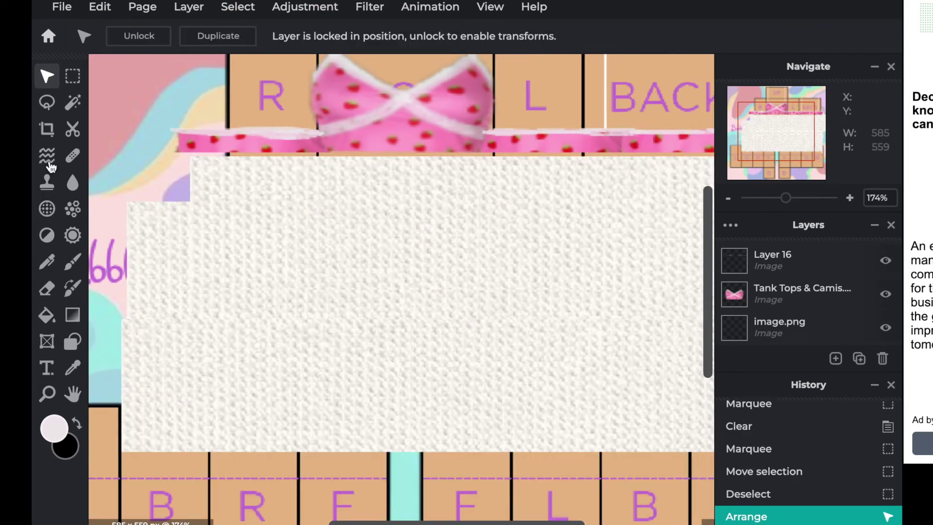
pyautogui.click(48, 291)
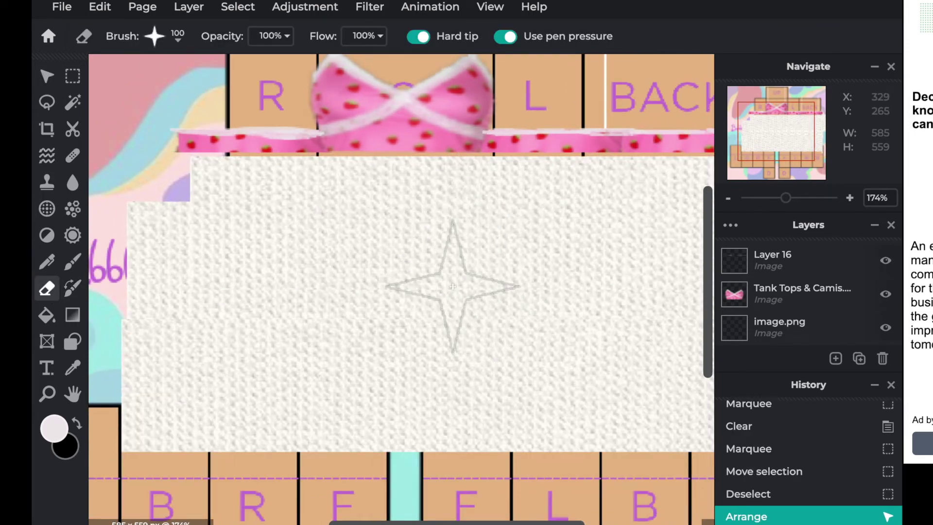
pyautogui.click(453, 287)
pyautogui.click(46, 76)
pyautogui.moveTo(156, 274)
pyautogui.mouseDown()
pyautogui.moveTo(210, 506)
pyautogui.moveTo(212, 460)
pyautogui.mouseUp()
pyautogui.hotkey('ctrl', 'z')
pyautogui.hotkey('ctrl', 'z')
pyautogui.hotkey('ctrl', 'z')
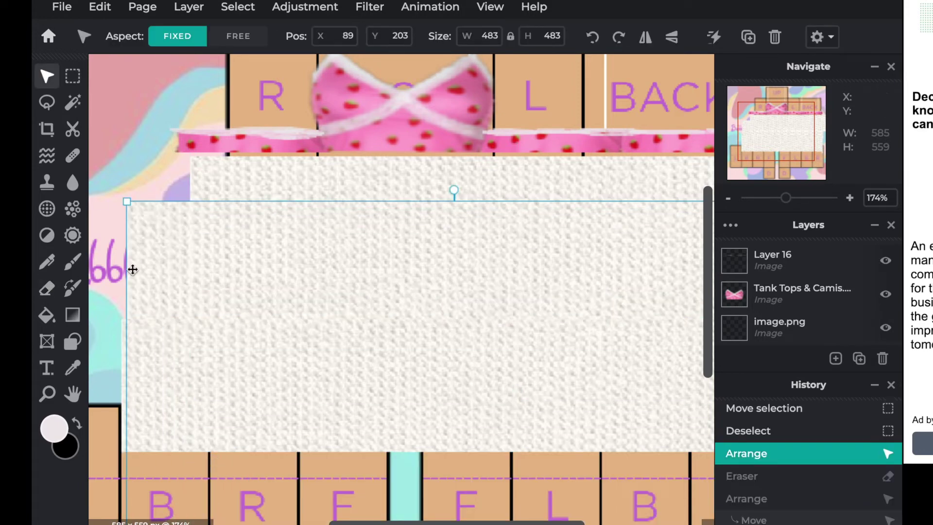
# - Move the middle canvas band down over the lower part of the sleeve templates and select the top band
pyautogui.moveTo(156, 264); pyautogui.dragTo(275, 524)
pyautogui.moveTo(333, 524); pyautogui.dragTo(332, 522)
pyautogui.click(403, 224)
# - Clear the lower part of the top canvas band with a rectangular selection above the DOWN panel
pyautogui.click(79, 83)
pyautogui.moveTo(183, 208); pyautogui.dragTo(645, 301)
pyautogui.press('Delete')
pyautogui.click(215, 143)
pyautogui.click(47, 76)
pyautogui.moveTo(504, 220); pyautogui.dragTo(496, 194)
pyautogui.hotkey('ctrl', 'z')
pyautogui.hotkey('ctrl', 'z')
# - Clear another slice from the top canvas band's lower edge so a narrow strip stays under the R, front and L panels
pyautogui.click(73, 76)
pyautogui.moveTo(184, 197); pyautogui.dragTo(542, 259)
pyautogui.press('Delete')
pyautogui.hotkey('ctrl', 'z')
pyautogui.moveTo(399, 235); pyautogui.dragTo(395, 239)
pyautogui.press('Delete')
pyautogui.click(573, 223)
# - Erase a pointed notch in the narrow canvas strip's lower edge above the DOWN panel with the size 100 star brush
pyautogui.scroll(-2, 558, 160)
pyautogui.scroll(3, 559, 161)
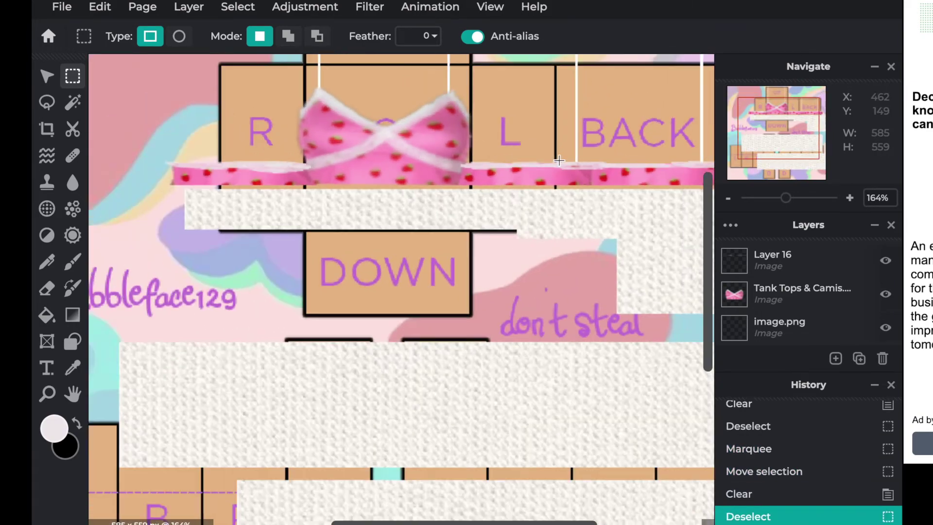
pyautogui.scroll(-3, 559, 160)
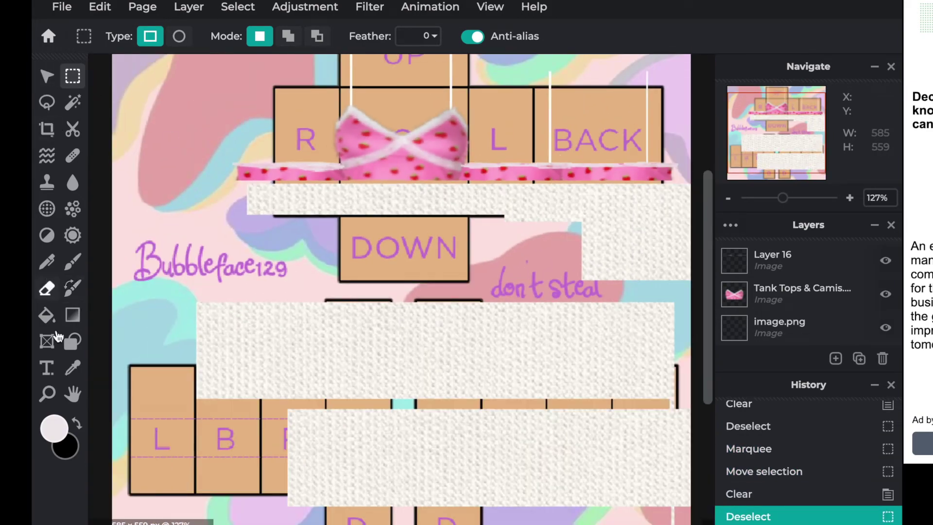
pyautogui.press('e')
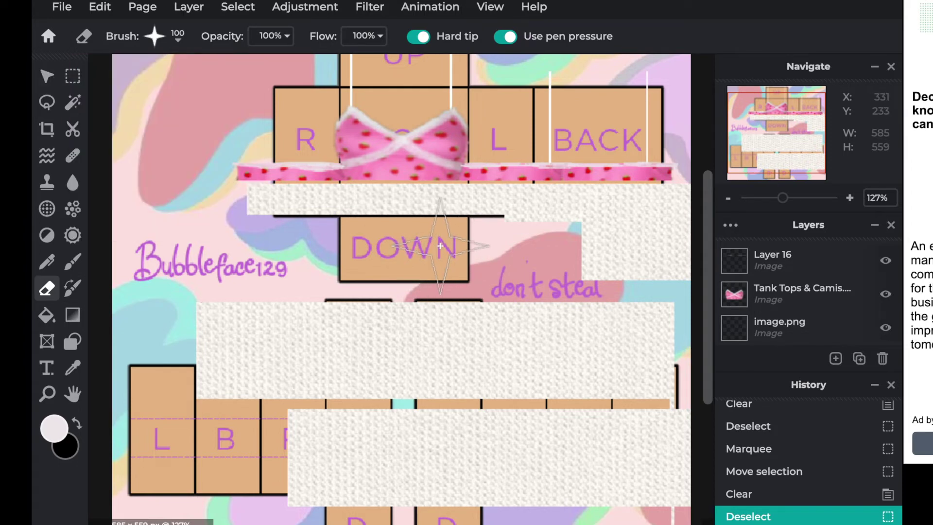
pyautogui.moveTo(440, 244); pyautogui.dragTo(443, 243)
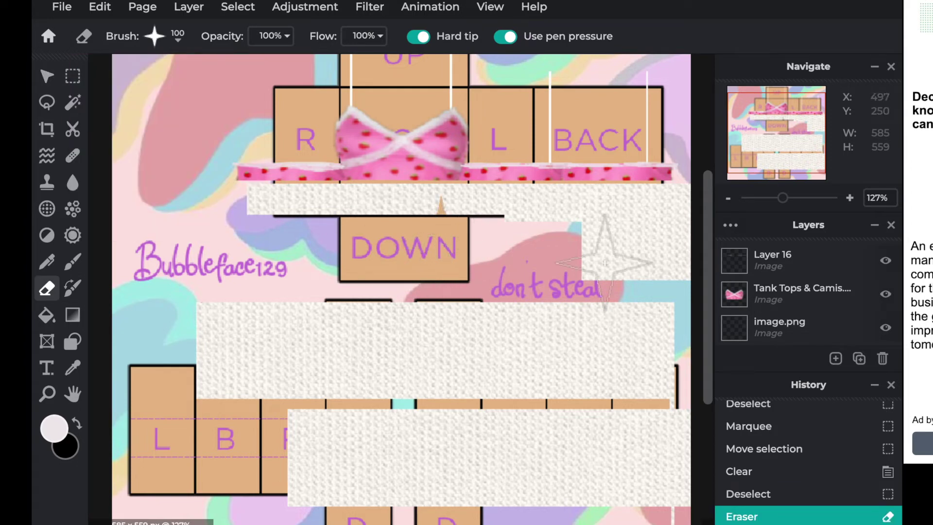
# - Move the canvas band over the sleeve tops up to X 89, Y 203 and erase a star-point notch in its upper edge
pyautogui.click(46, 75)
pyautogui.moveTo(366, 381)
pyautogui.mouseDown()
pyautogui.moveTo(293, 302)
pyautogui.moveTo(289, 276)
pyautogui.mouseUp()
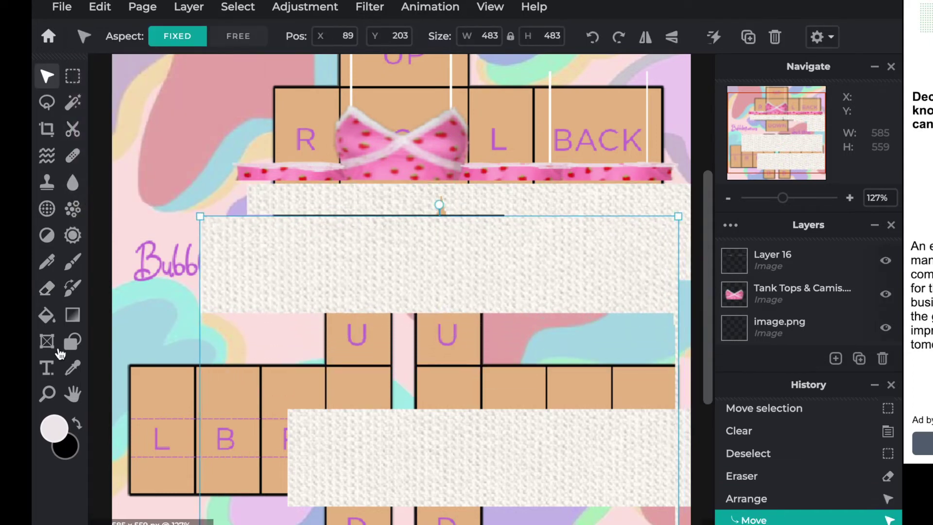
pyautogui.press('e')
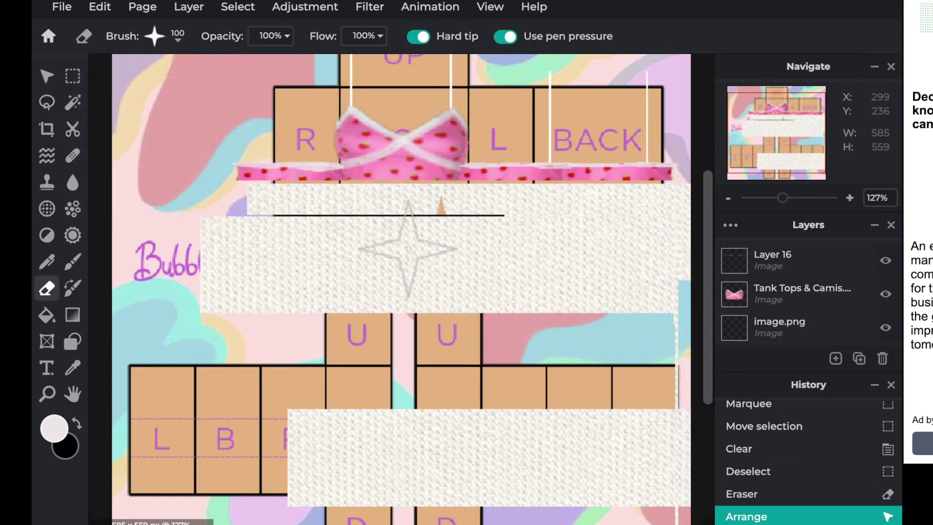
pyautogui.click(441, 187)
pyautogui.scroll(-5, 442, 195)
pyautogui.scroll(5, 458, 190)
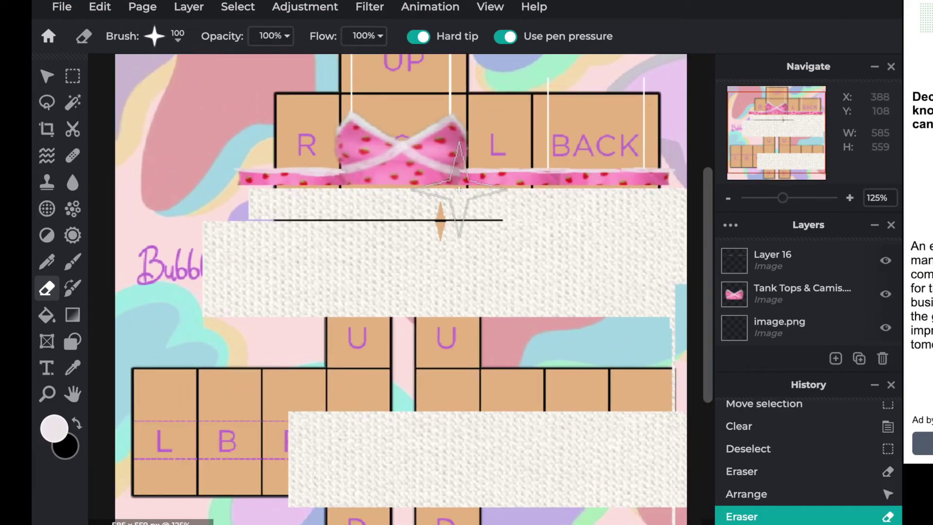
# - Clear the thin leftover sliver of the moved canvas band beside the right sleeve template with rectangular selections
pyautogui.click(46, 82)
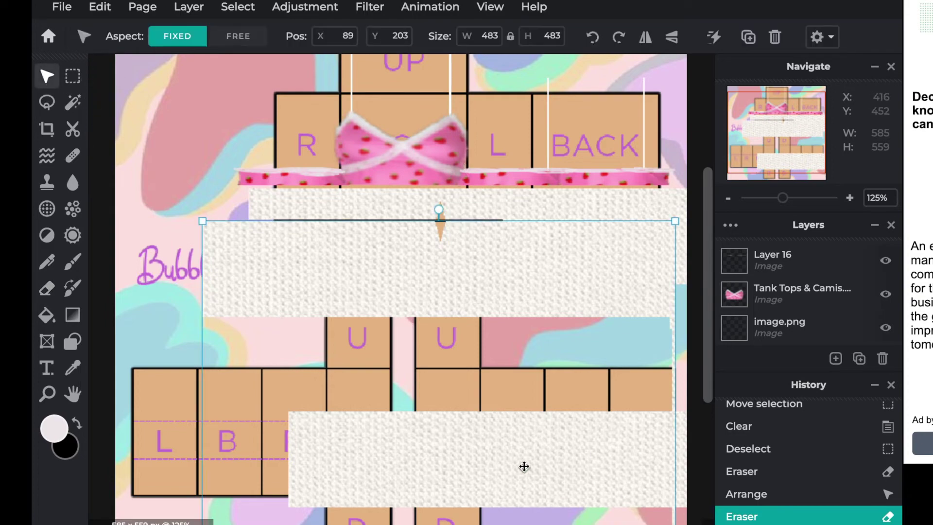
pyautogui.scroll(-2, 316, 476)
pyautogui.click(73, 78)
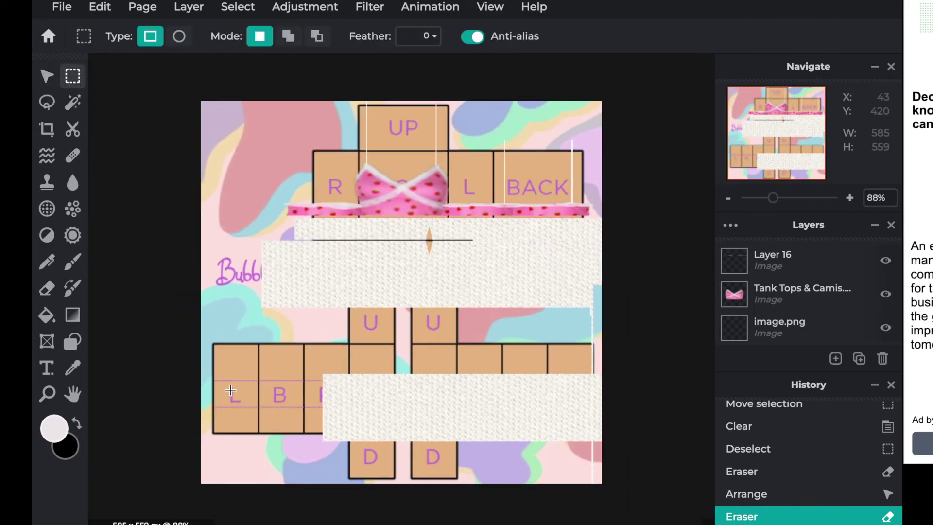
pyautogui.moveTo(619, 516); pyautogui.dragTo(619, 516)
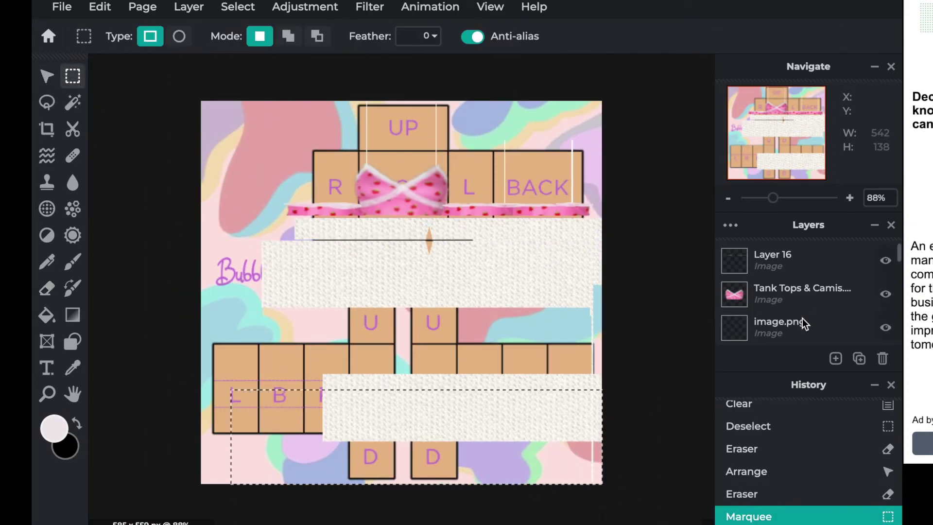
pyautogui.scroll(-5, 805, 310)
pyautogui.press('Delete')
pyautogui.click(403, 350)
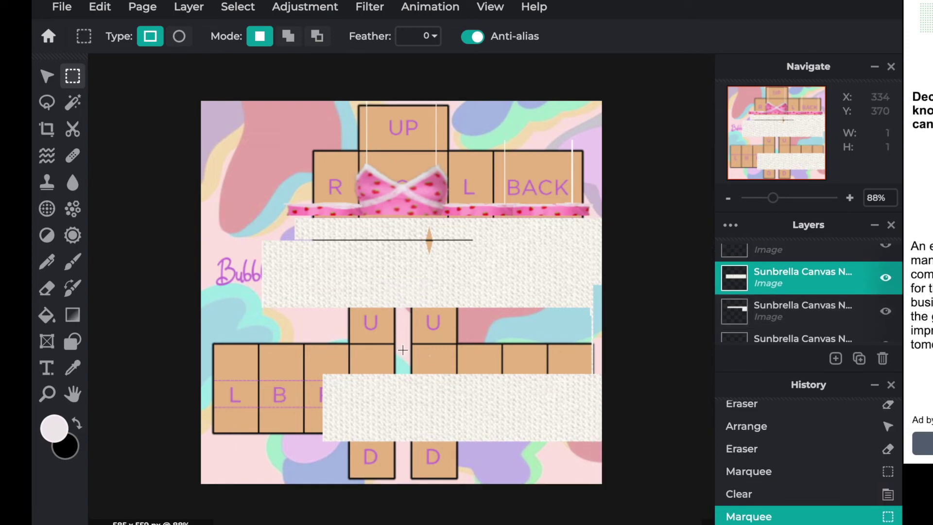
pyautogui.moveTo(632, 442); pyautogui.dragTo(629, 478)
pyautogui.press('Delete')
pyautogui.click(629, 479)
# - Deselect and move the lowest canvas band up to X 51, Y 299
pyautogui.press('v')
pyautogui.moveTo(386, 388); pyautogui.dragTo(446, 426)
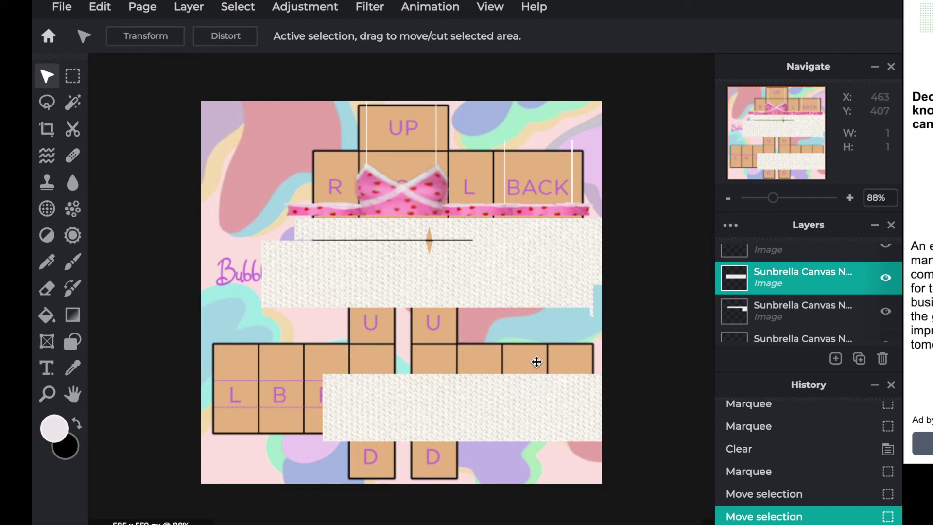
pyautogui.click(72, 76)
pyautogui.hotkey('ctrl', 'd')
pyautogui.click(46, 76)
pyautogui.moveTo(604, 412); pyautogui.dragTo(517, 343)
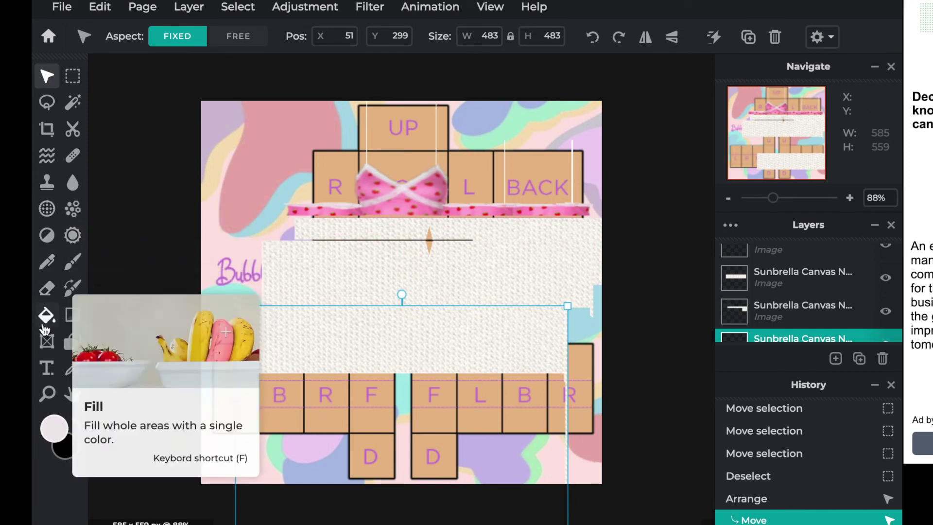
# - Try to erase a star-point notch in the lowest canvas band's upper edge with the size 100 star brush
pyautogui.click(47, 289)
pyautogui.hotkey('ctrl', 'z')
pyautogui.moveTo(430, 284); pyautogui.dragTo(494, 254)
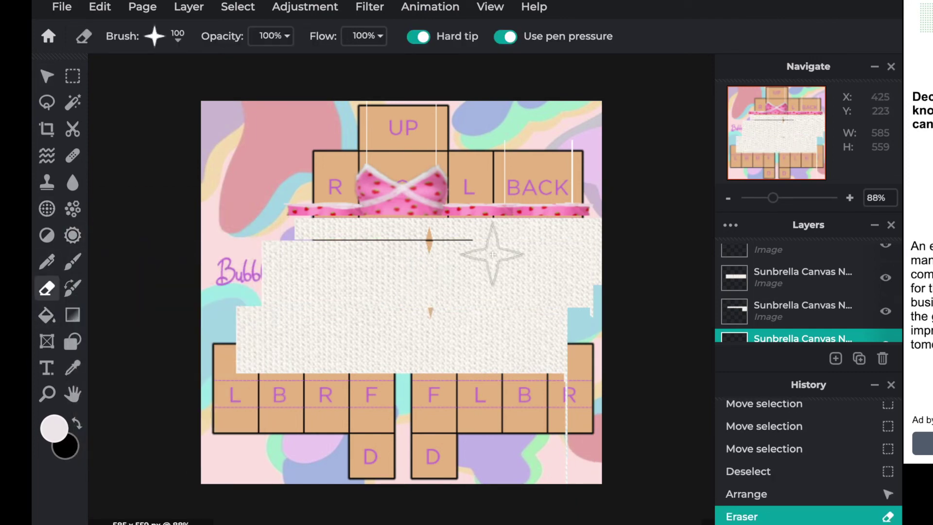
pyautogui.hotkey('ctrl', 'z')
pyautogui.click(430, 298)
pyautogui.hotkey('ctrl', 'z')
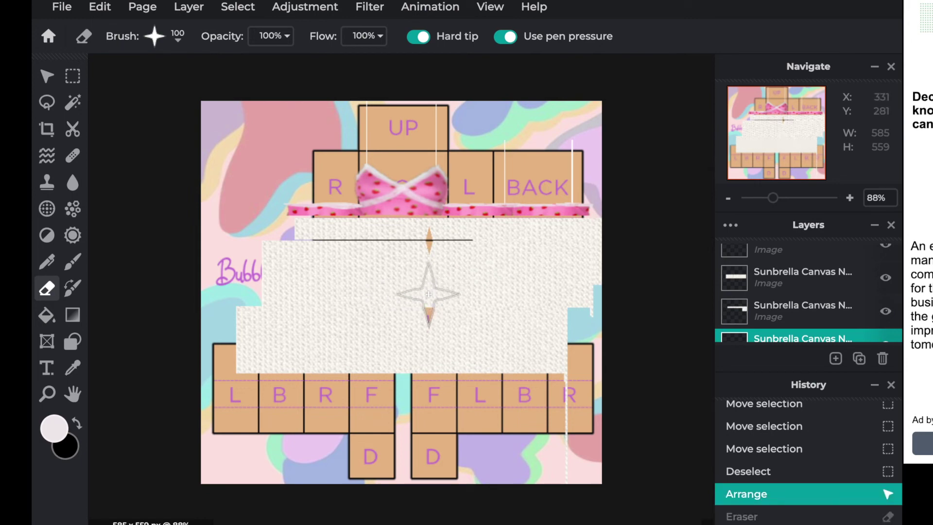
pyautogui.moveTo(428, 294); pyautogui.dragTo(486, 261)
pyautogui.hotkey('ctrl', 'z')
pyautogui.moveTo(429, 296); pyautogui.dragTo(483, 271)
pyautogui.hotkey('ctrl', 'z')
pyautogui.moveTo(430, 288); pyautogui.dragTo(475, 261)
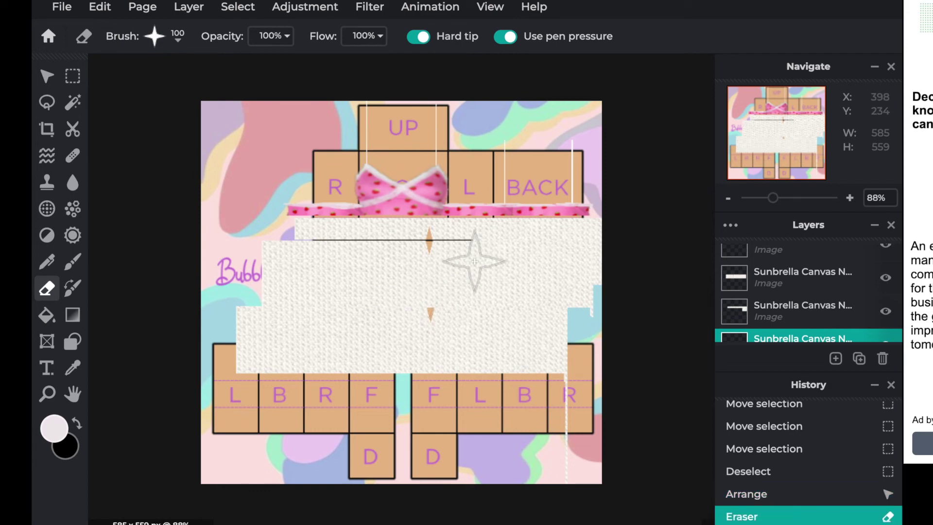
pyautogui.hotkey('ctrl', 'z')
# - Move the notched canvas strip over the sleeve tops to X 136, Y 343
pyautogui.click(47, 79)
pyautogui.moveTo(368, 354); pyautogui.dragTo(386, 390)
pyautogui.hotkey('ctrl', 'z')
pyautogui.moveTo(253, 370); pyautogui.dragTo(278, 343)
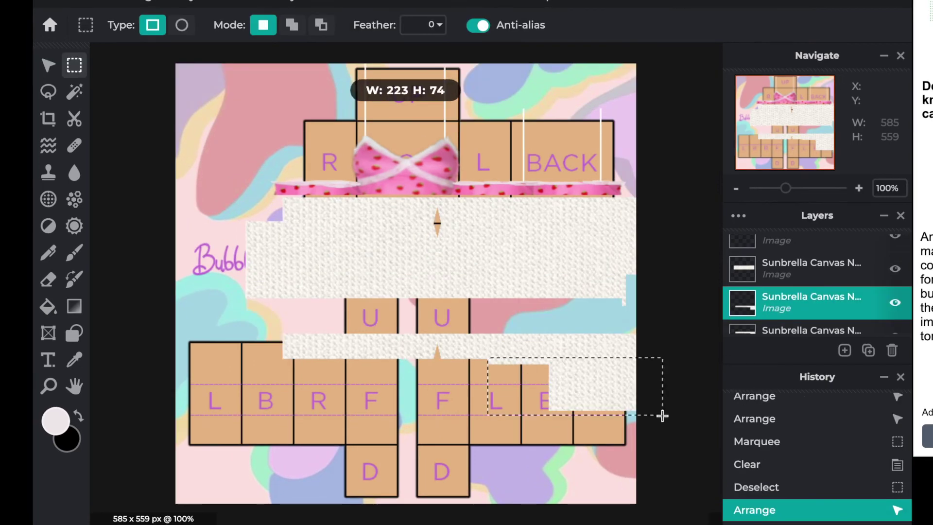
# - Clear the leftover canvas block hanging below the strip over the right sleeve template with a 223 by 74 px rectangular selection
pyautogui.moveTo(663, 416); pyautogui.dragTo(662, 416)
pyautogui.press('Delete')
pyautogui.hotkey('ctrl', 'd')
# - Duplicate the cleaned canvas strip and place the copy over the left sleeve template at X -347, Y 343
pyautogui.click(48, 64)
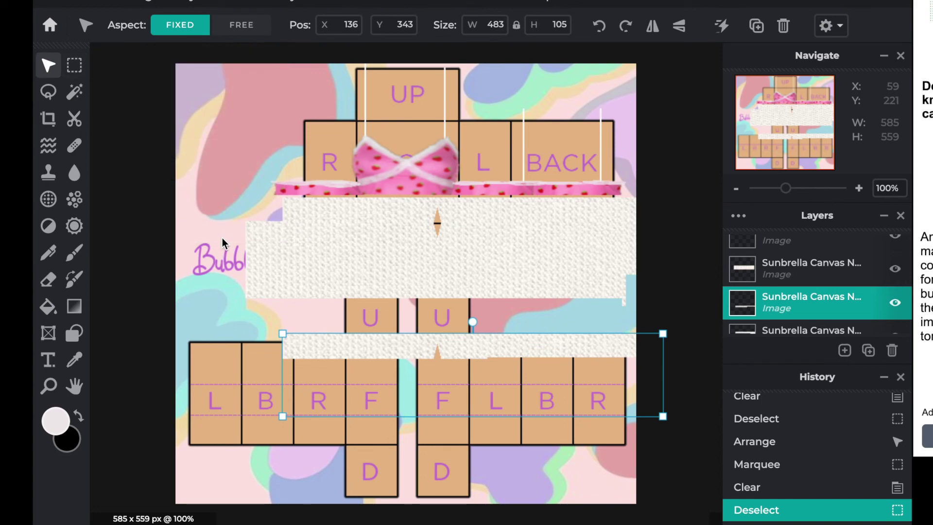
pyautogui.hotkey('ctrl', 'j')
pyautogui.moveTo(499, 356); pyautogui.dragTo(119, 356)
# - Try to clear the leftover canvas below the duplicated strip and nudge the strip to Y 348
pyautogui.click(73, 71)
pyautogui.moveTo(247, 354)
pyautogui.mouseDown()
pyautogui.moveTo(303, 419)
pyautogui.moveTo(324, 427)
pyautogui.mouseUp()
pyautogui.press('Delete')
pyautogui.click(427, 393)
pyautogui.click(49, 66)
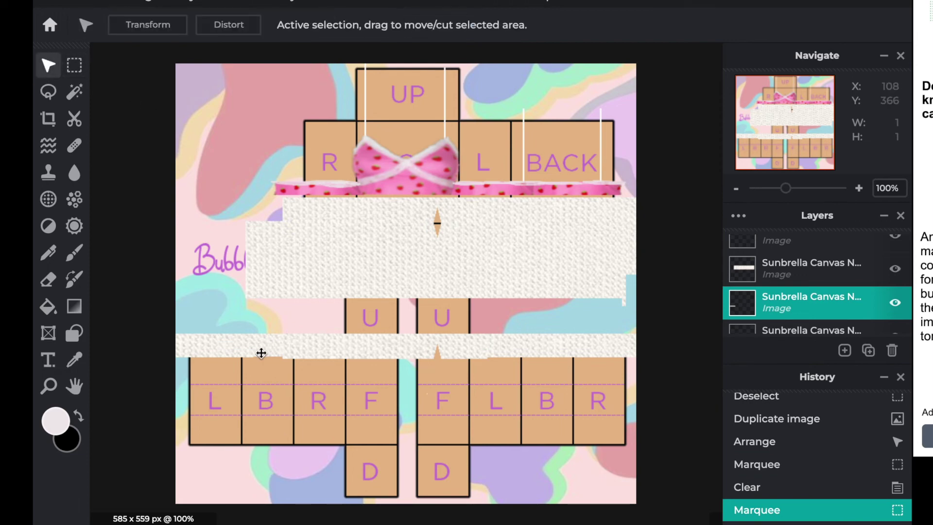
pyautogui.moveTo(249, 359)
pyautogui.mouseDown()
pyautogui.moveTo(209, 347)
pyautogui.moveTo(247, 347)
pyautogui.mouseUp()
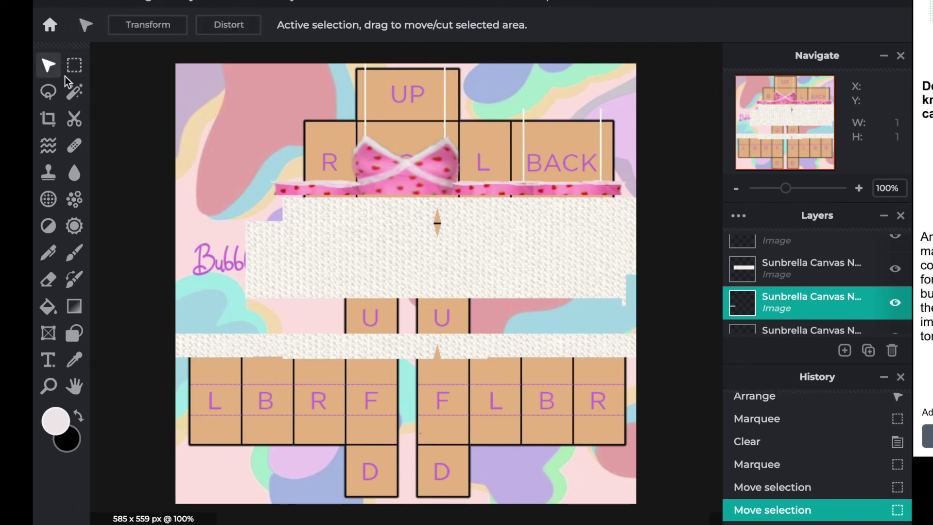
pyautogui.click(74, 69)
pyautogui.press('super+d')
pyautogui.click(49, 67)
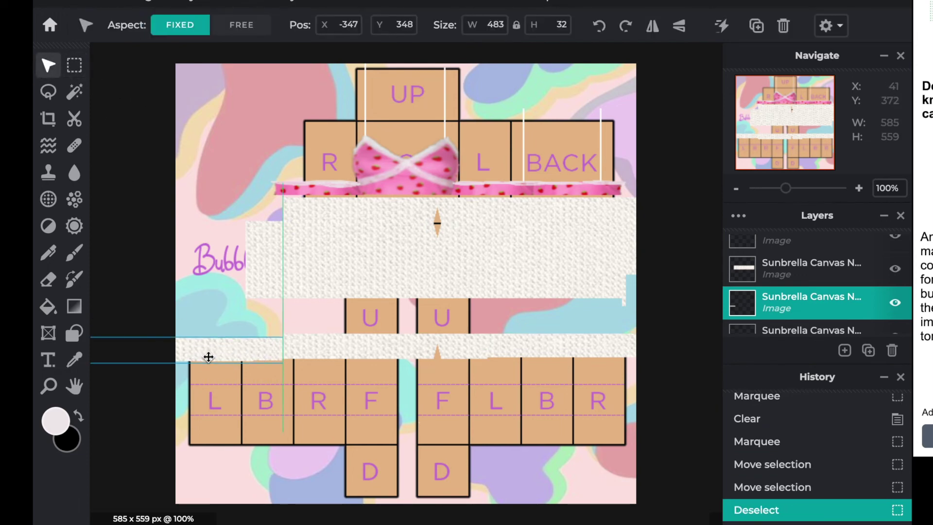
pyautogui.click(220, 389)
# - Undo the duplicated strip's nudge, the selection moves and the clearing of its leftover canvas
pyautogui.hotkey('ctrl', 'z')
pyautogui.hotkey('ctrl', 'z')
pyautogui.hotkey('ctrl', 'z')
pyautogui.hotkey('ctrl', 'z')
pyautogui.hotkey('ctrl', 'z')
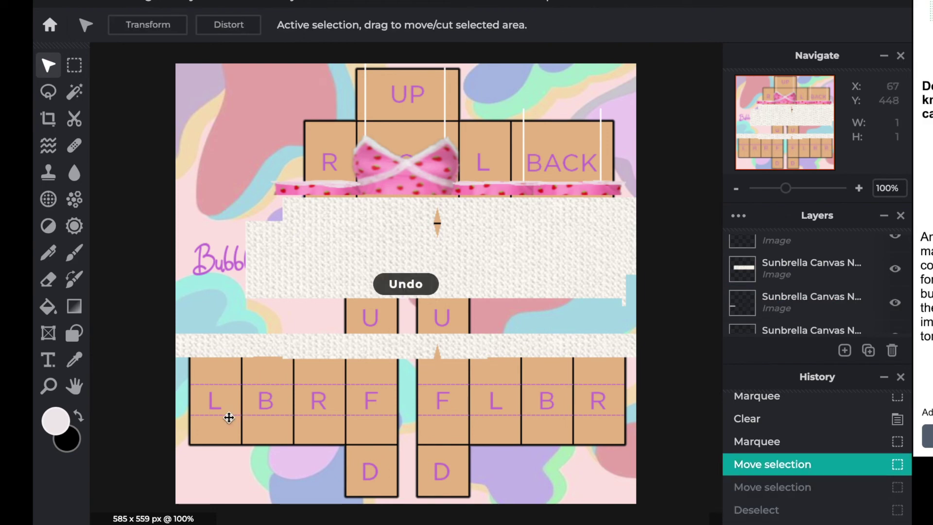
# - Select the leftover canvas below the duplicated strip with a 61 by 81 px rectangle, clear it on the strip's own layer and deselect
pyautogui.press('m')
pyautogui.click(249, 405)
pyautogui.scroll(3, 252, 398)
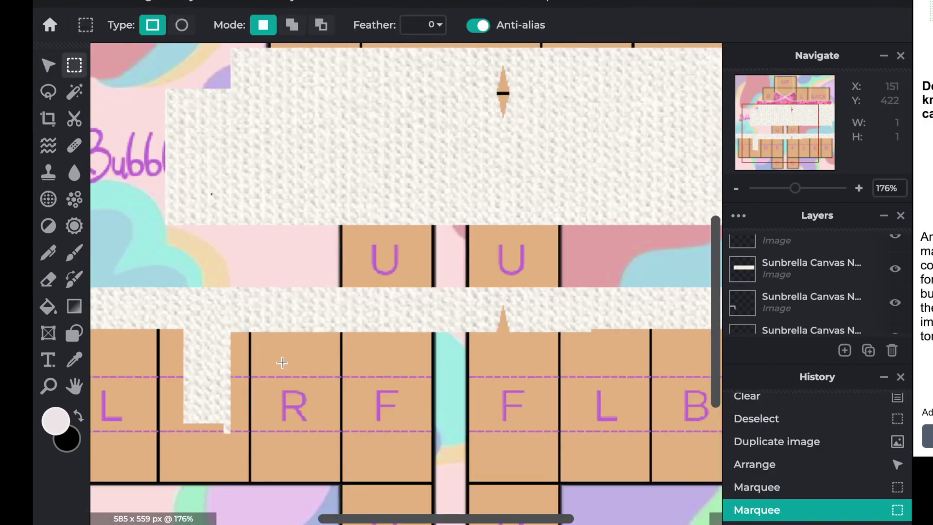
pyautogui.moveTo(149, 443); pyautogui.dragTo(149, 444)
pyautogui.press('Delete')
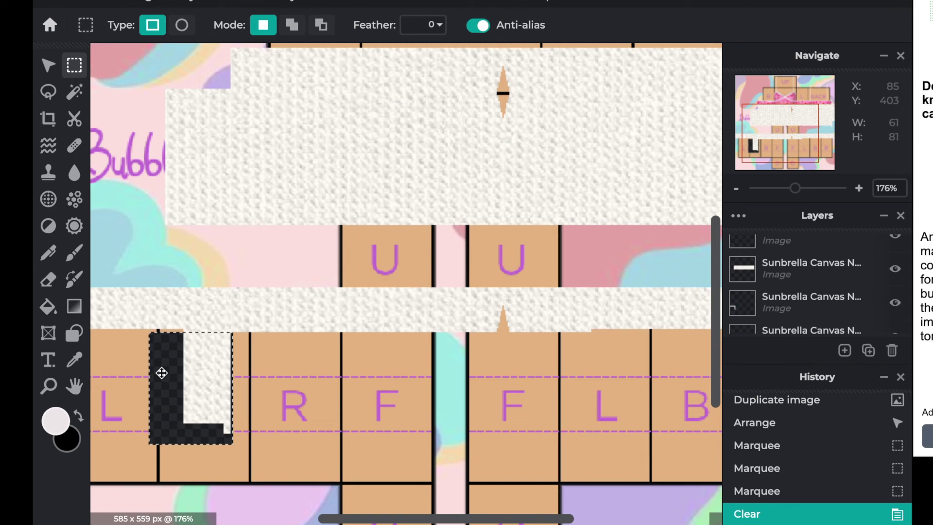
pyautogui.hotkey('ctrl', 'z')
pyautogui.scroll(5, 835, 301)
pyautogui.scroll(-3, 836, 296)
pyautogui.click(821, 245)
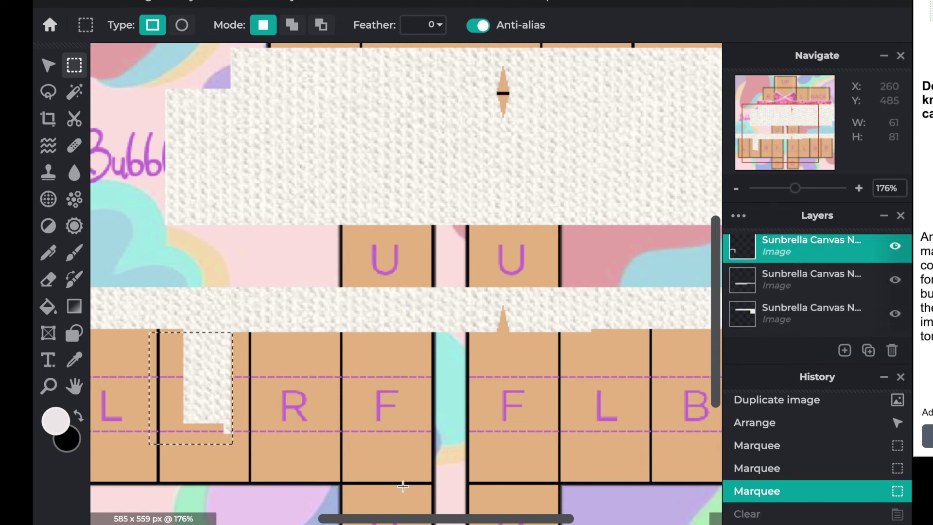
pyautogui.press('Delete')
pyautogui.hotkey('ctrl', 'd')
pyautogui.click(48, 67)
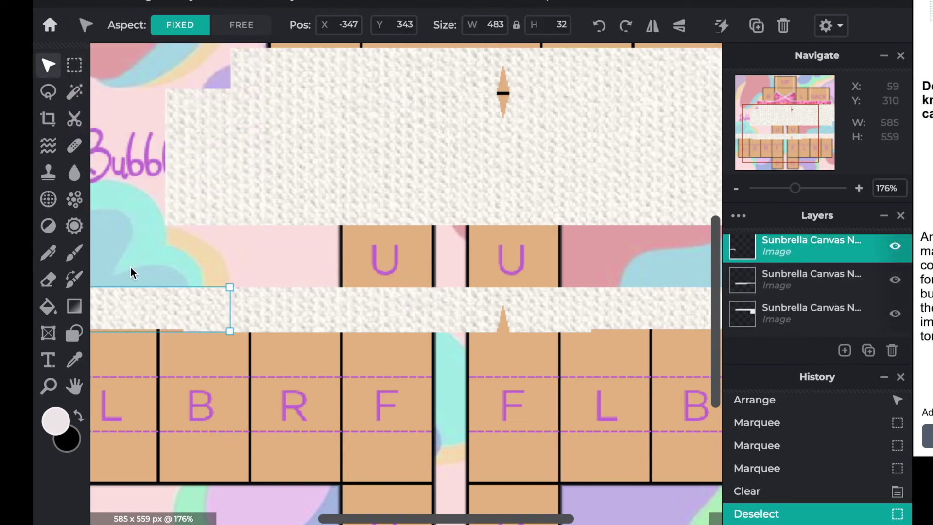
# - Duplicate the wide canvas band at X 89, Y 200 and move the copy down to about Y 251, covering the gap above the strip
pyautogui.moveTo(157, 314); pyautogui.dragTo(158, 316)
pyautogui.click(75, 63)
pyautogui.scroll(-6, 197, 330)
pyautogui.scroll(3, 373, 383)
pyautogui.scroll(-3, 494, 377)
pyautogui.scroll(1, 493, 376)
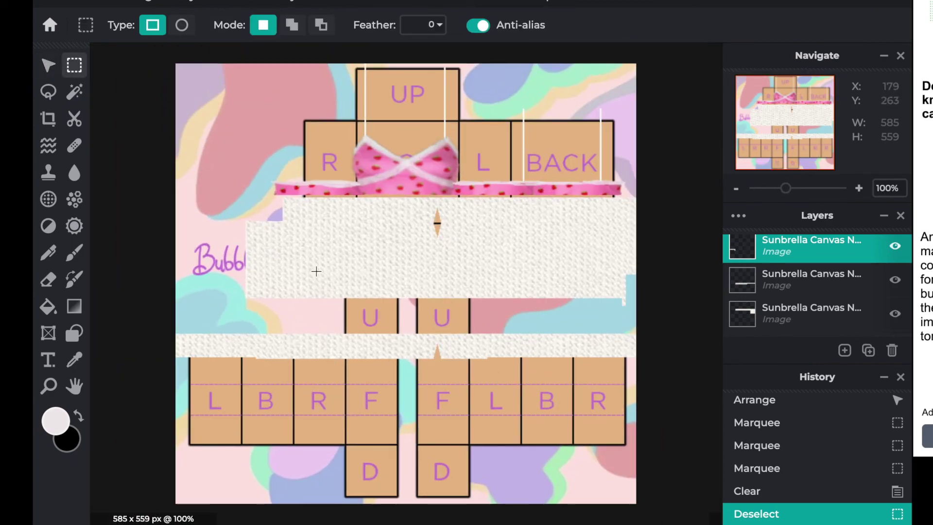
pyautogui.press('v')
pyautogui.click(262, 277)
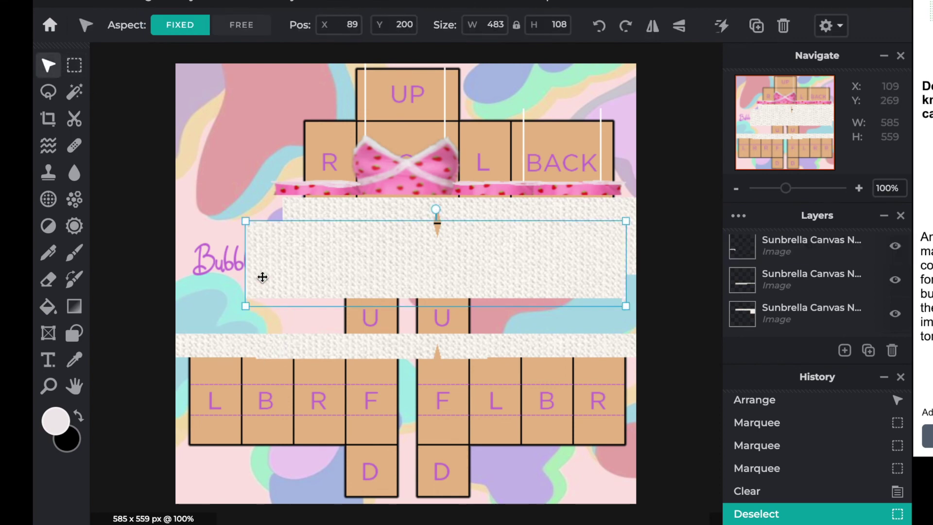
pyautogui.hotkey('ctrl', 'j')
pyautogui.moveTo(265, 278); pyautogui.dragTo(262, 317)
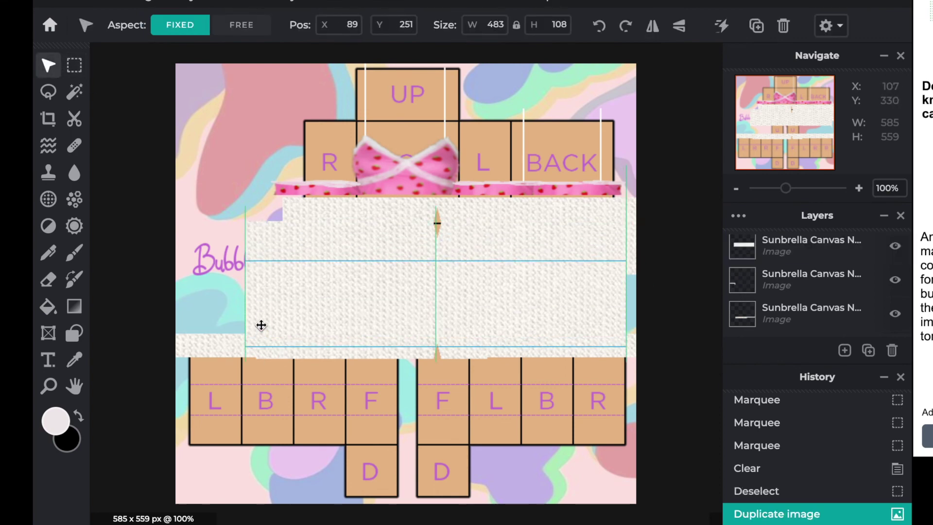
# - Unlock the Background layer and hide it to leave only the clothing pieces on transparency
pyautogui.click(339, 452)
pyautogui.scroll(-3, 575, 354)
pyautogui.scroll(3, 593, 348)
pyautogui.scroll(-10, 829, 256)
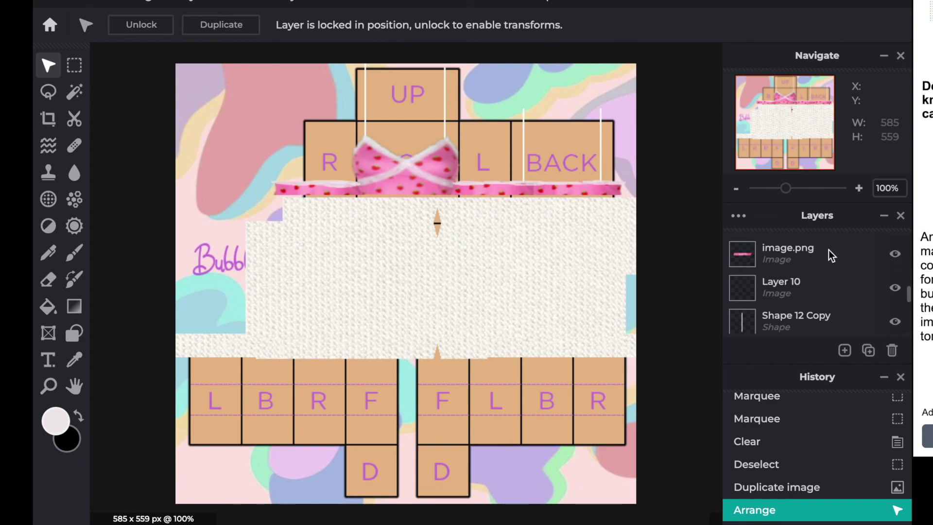
pyautogui.click(896, 318)
pyautogui.click(895, 317)
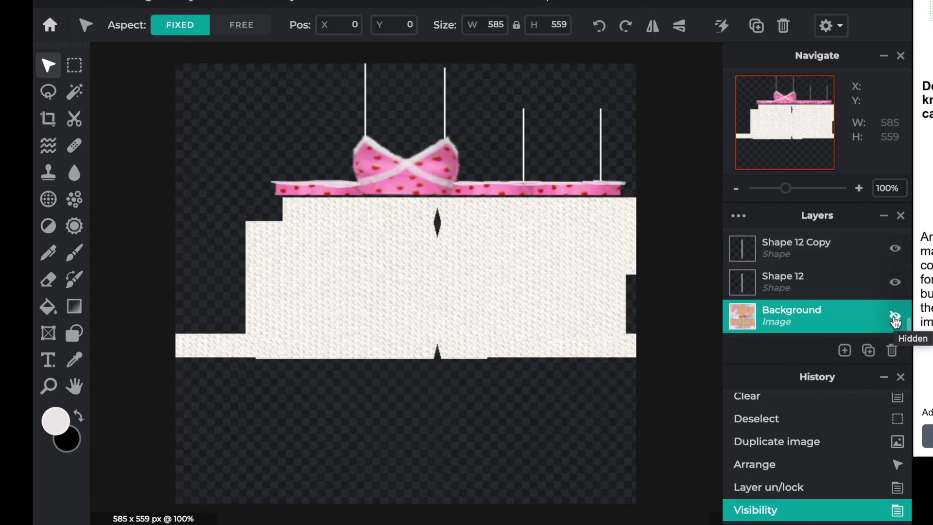
pyautogui.click(895, 318)
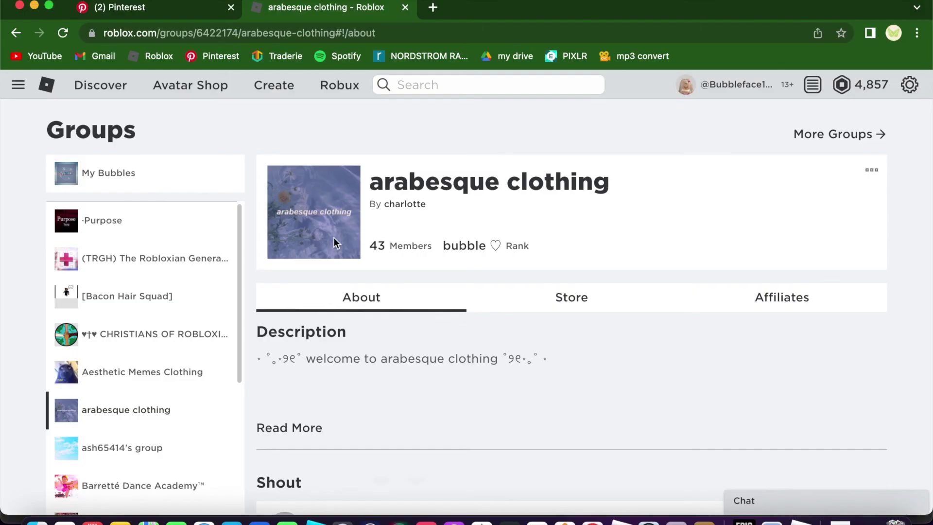
# - Switch to the arabesque clothing group page on Roblox, expand its description and look through the About section
pyautogui.scroll(-5, 334, 243)
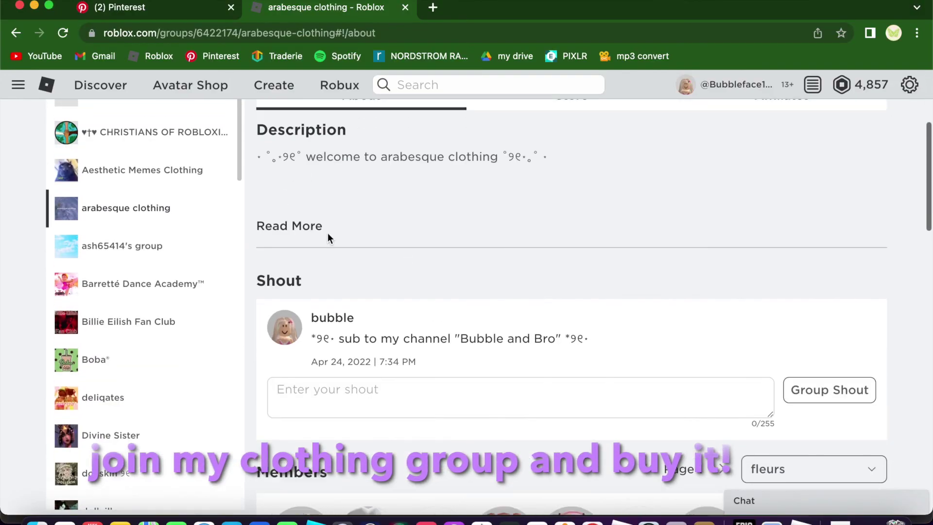
pyautogui.click(326, 235)
pyautogui.scroll(-3, 519, 298)
pyautogui.scroll(-12, 521, 297)
pyautogui.scroll(15, 521, 297)
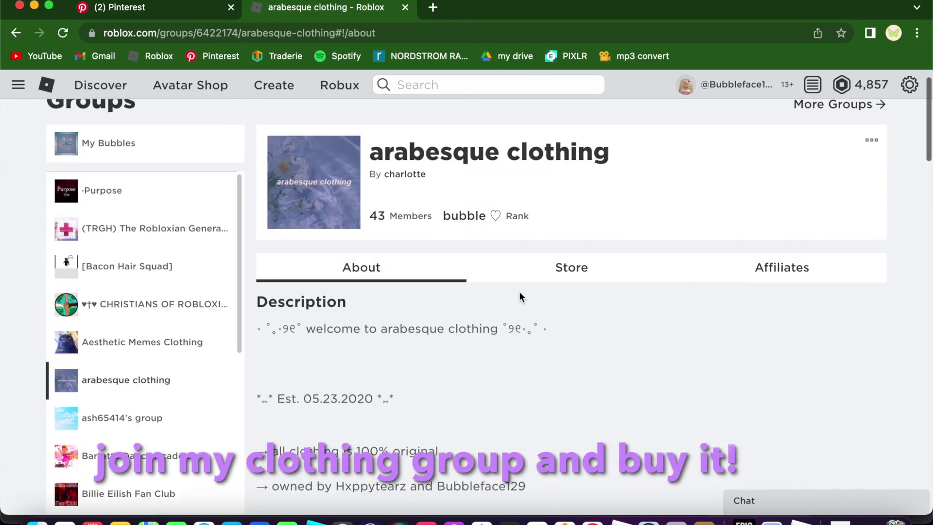
# - Open the clothing group's store and look over its listed items
pyautogui.click(522, 296)
pyautogui.scroll(-3, 533, 304)
pyautogui.scroll(1, 533, 304)
pyautogui.scroll(-1, 533, 302)
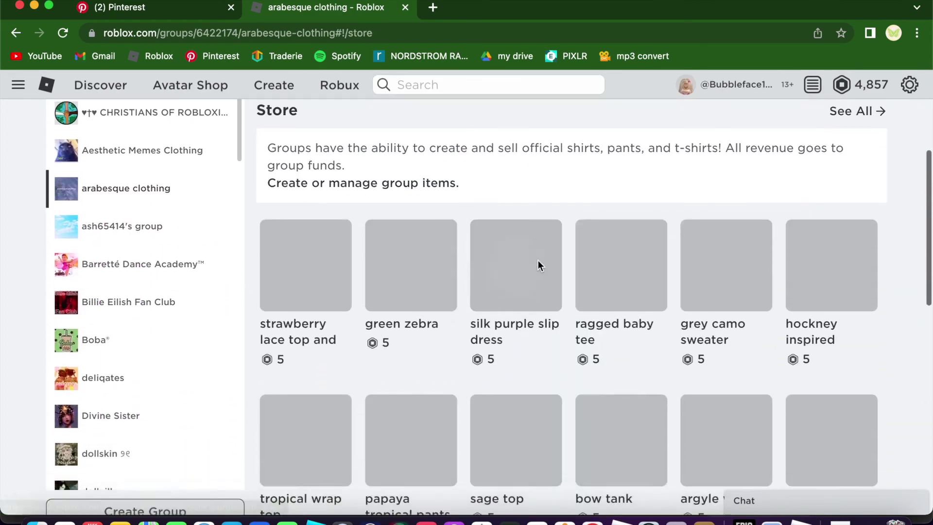
pyautogui.scroll(1, 537, 265)
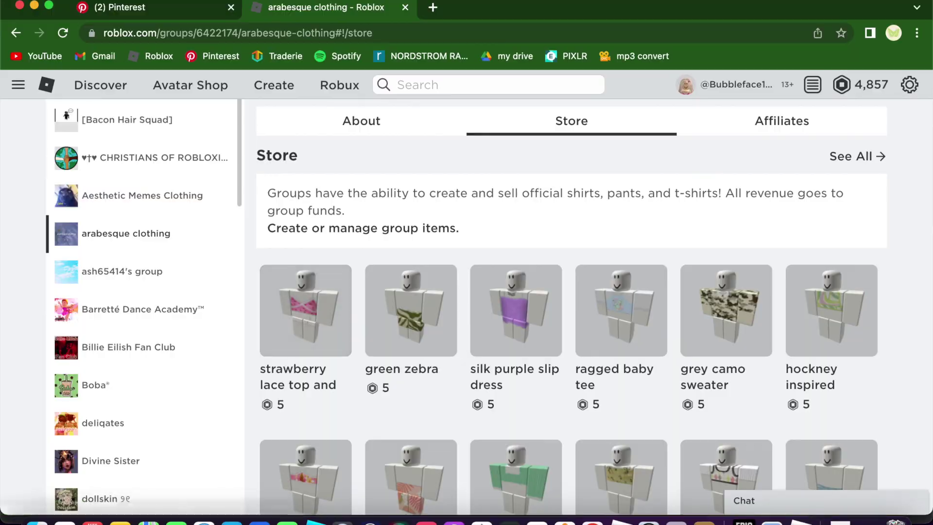